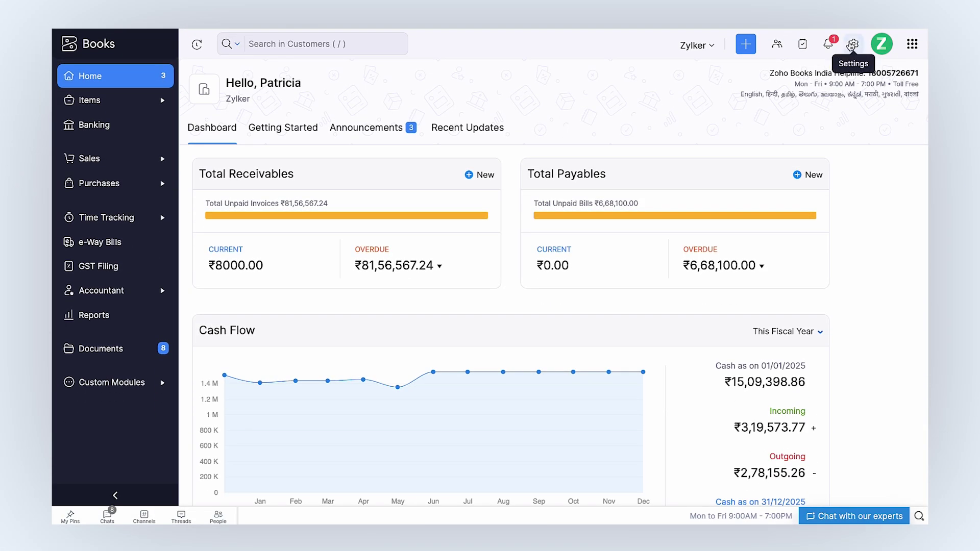
- Open PDF Templates under Customisation in the settings
scroll(731, 232, down, 2)
scroll(731, 233, down, 3)
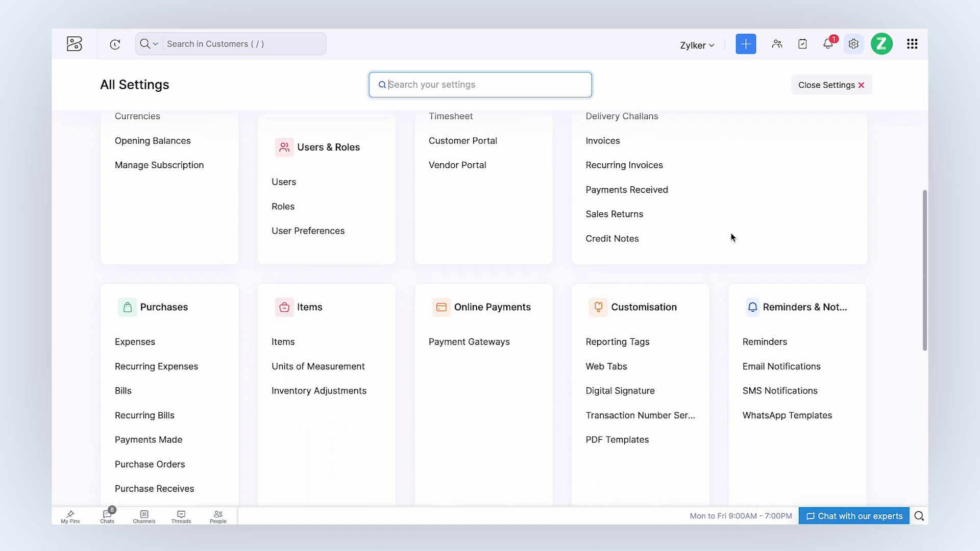
click(616, 437)
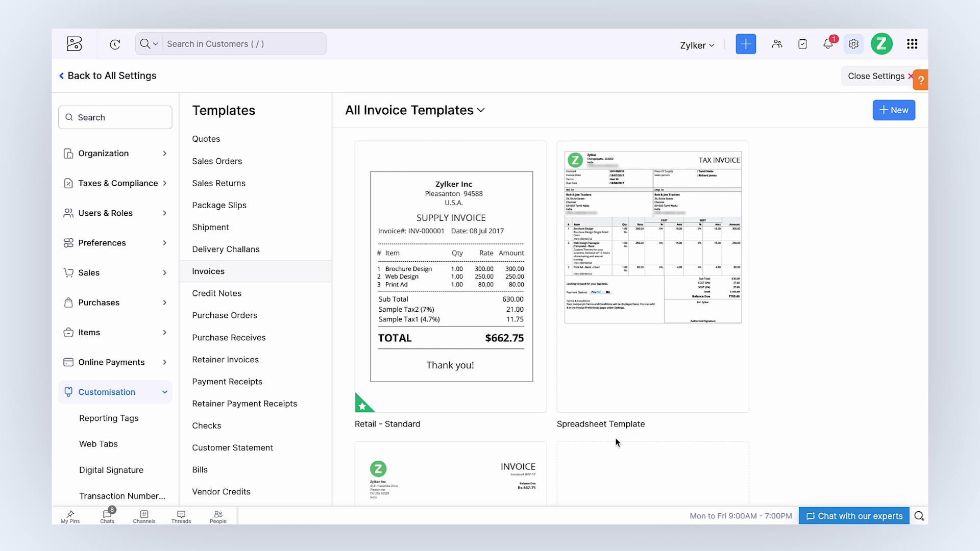
- Start a new invoice template from the Invoices templates page to bring up the Choose a Template gallery
scroll(300, 453, down, 2)
scroll(300, 452, down, 2)
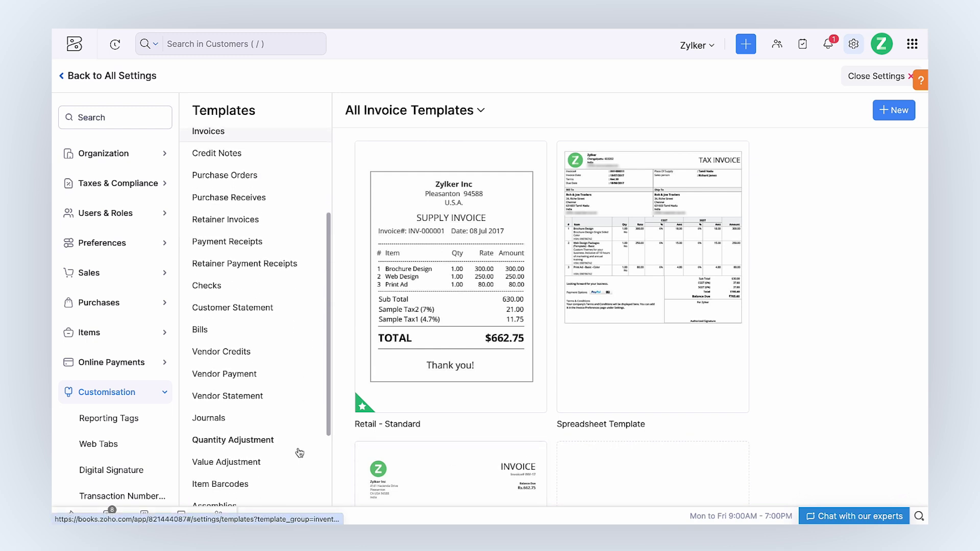
scroll(299, 451, up, 4)
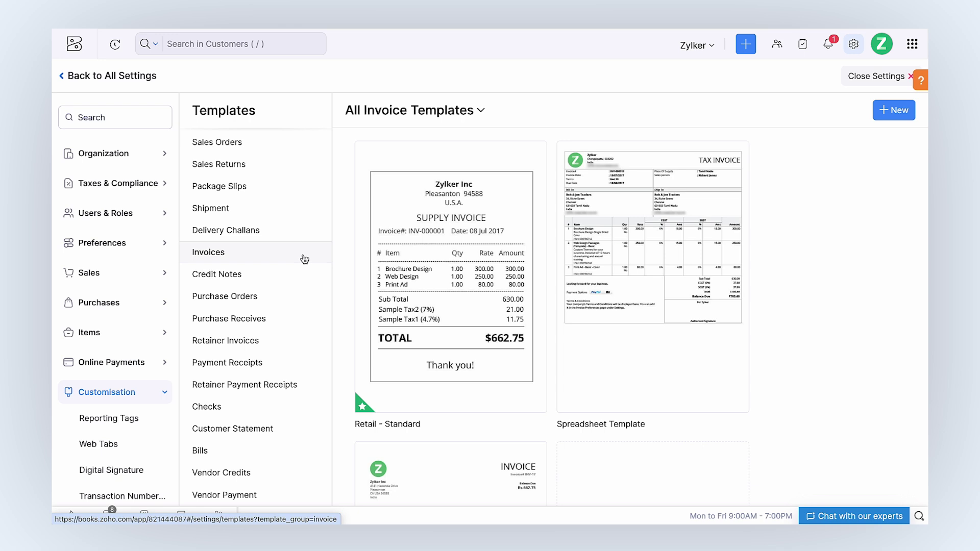
mouse_move(447, 398)
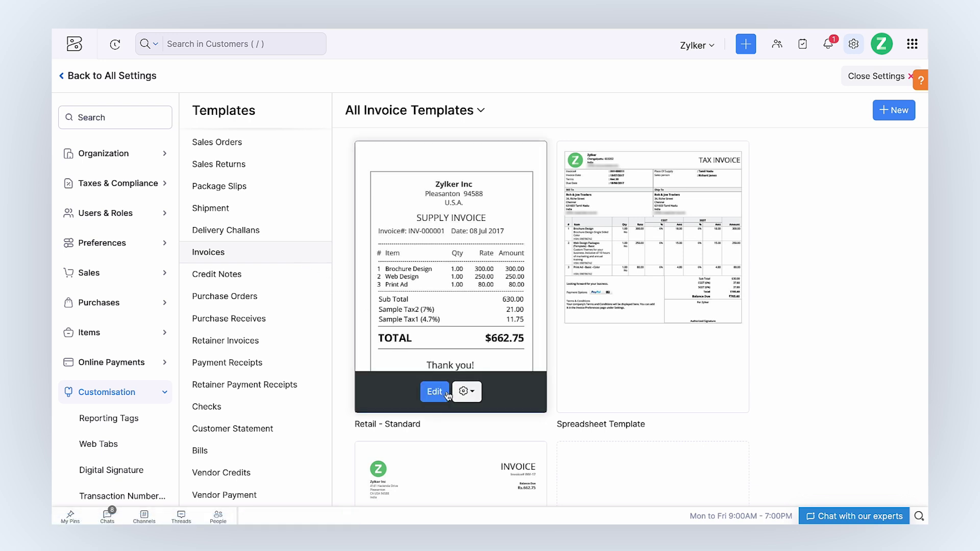
click(879, 108)
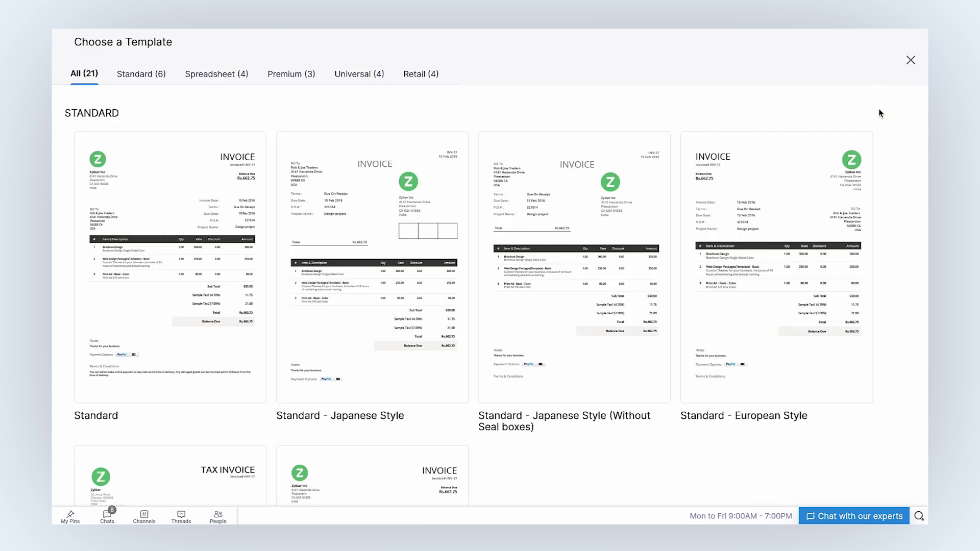
- Filter the template gallery to the Spreadsheet (4) designs
mouse_move(624, 291)
scroll(622, 288, down, 2)
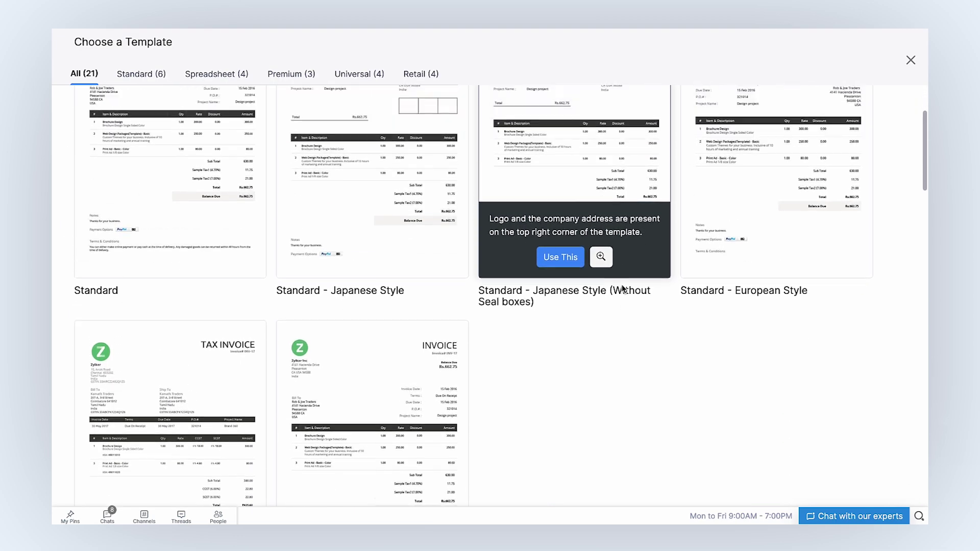
scroll(622, 288, up, 2)
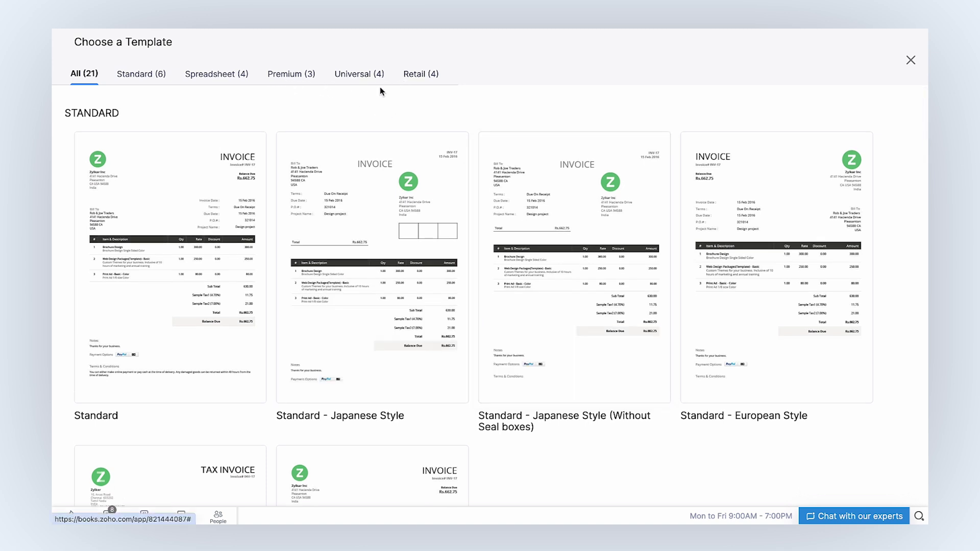
click(234, 82)
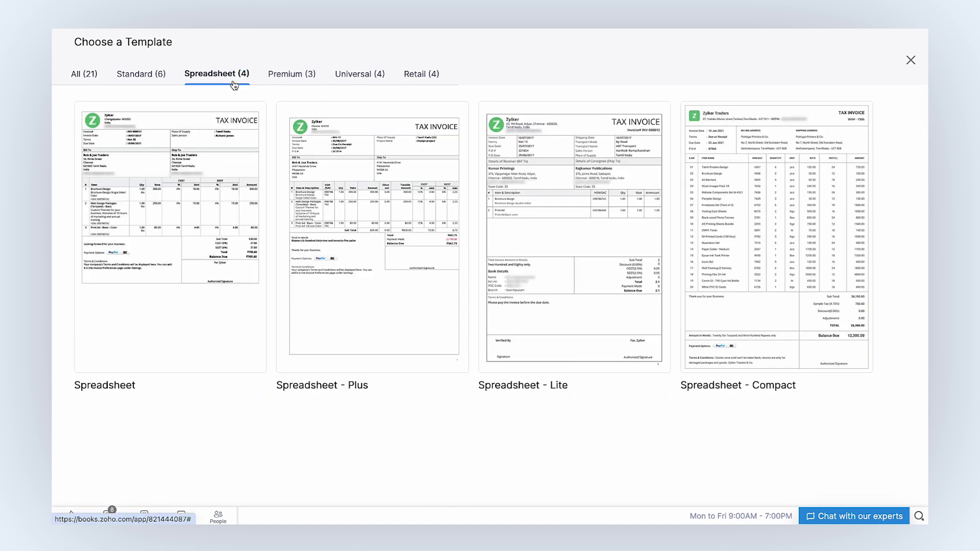
- Use the plain Spreadsheet design with English as the template language
mouse_move(163, 326)
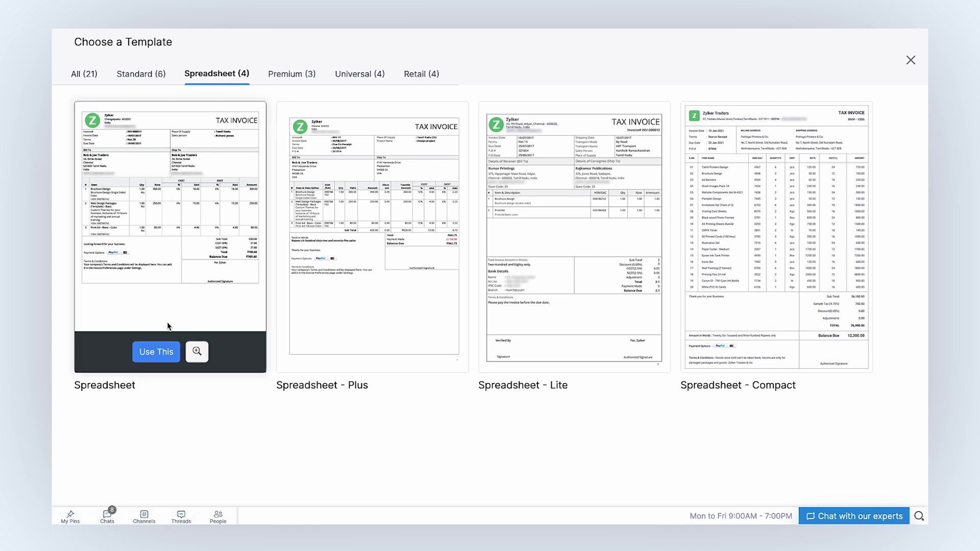
click(159, 353)
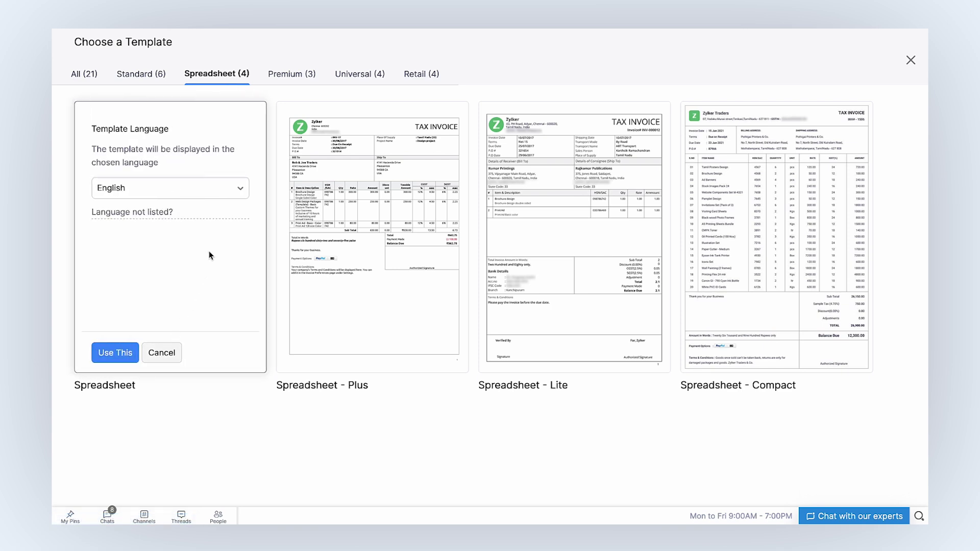
click(235, 189)
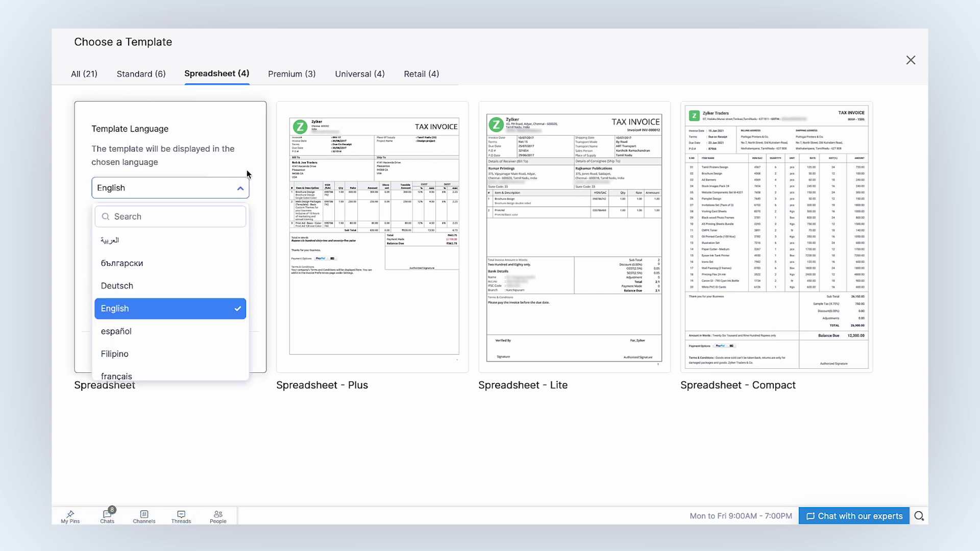
click(247, 170)
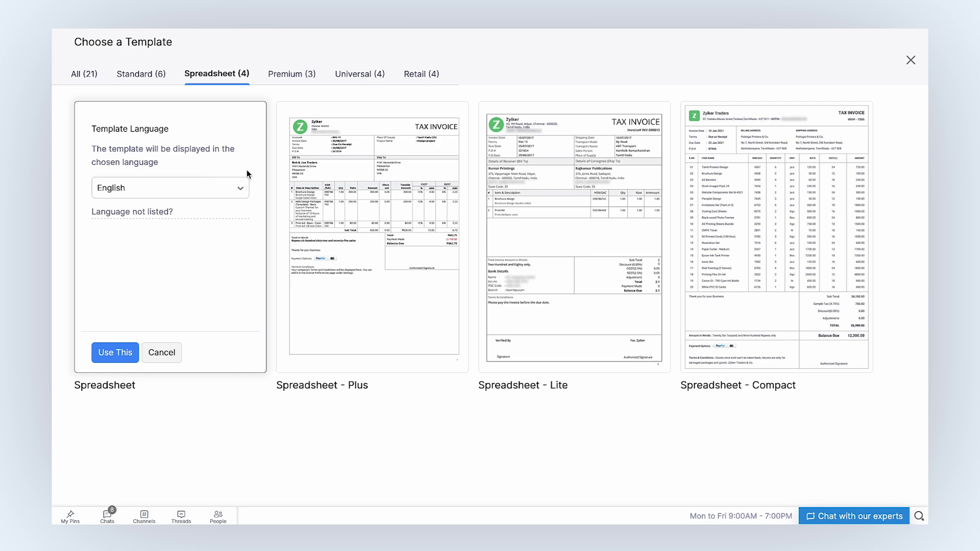
click(102, 357)
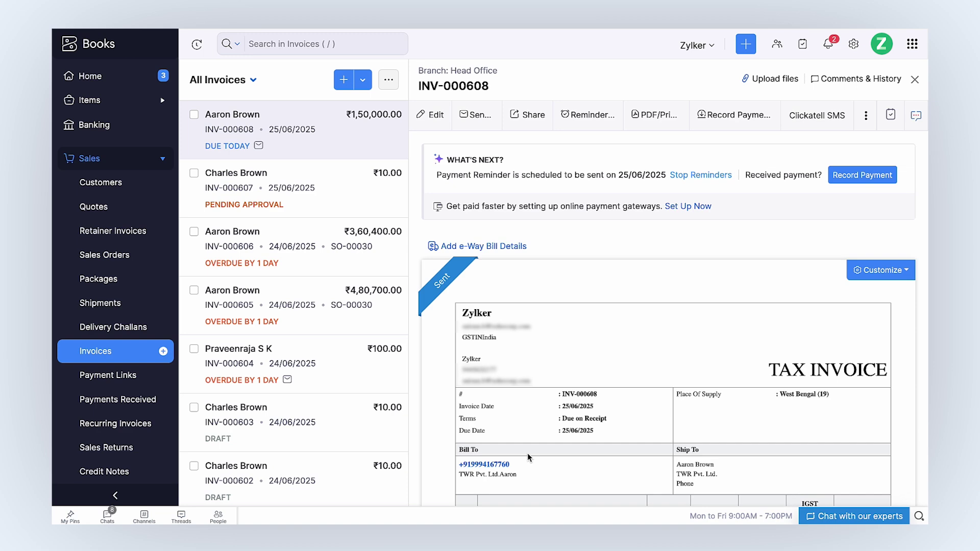
- Edit invoice INV-000608's Spreadsheet Template via Customize and confirm changes apply to all linked transactions
click(882, 274)
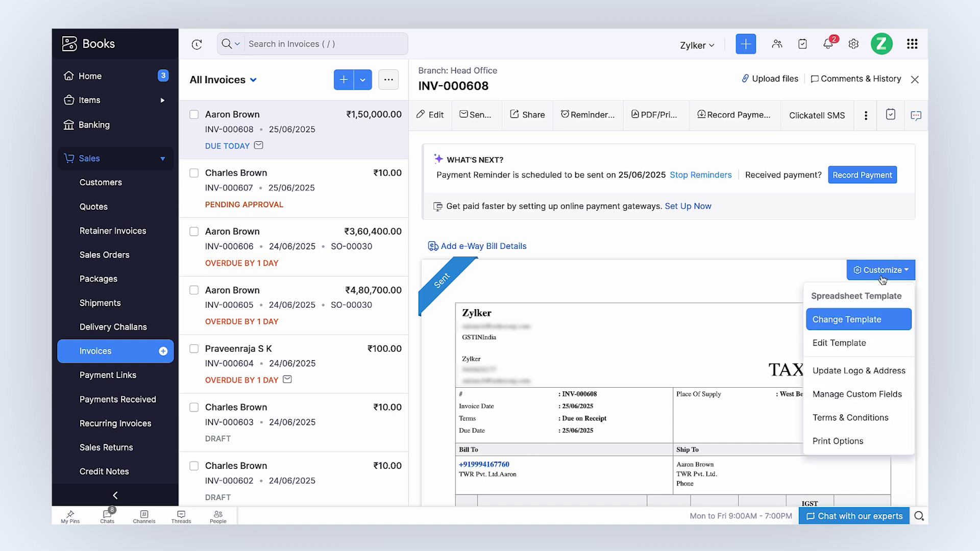
click(826, 344)
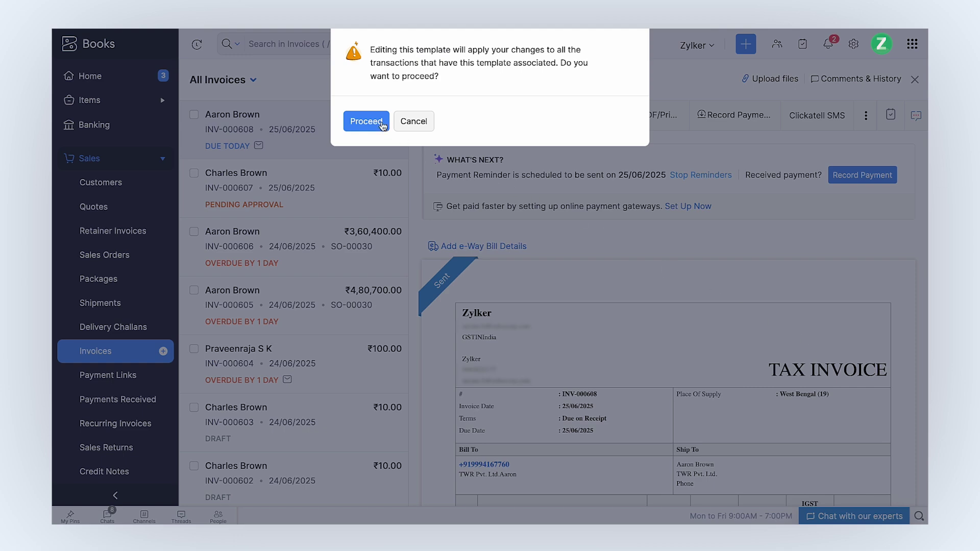
click(383, 124)
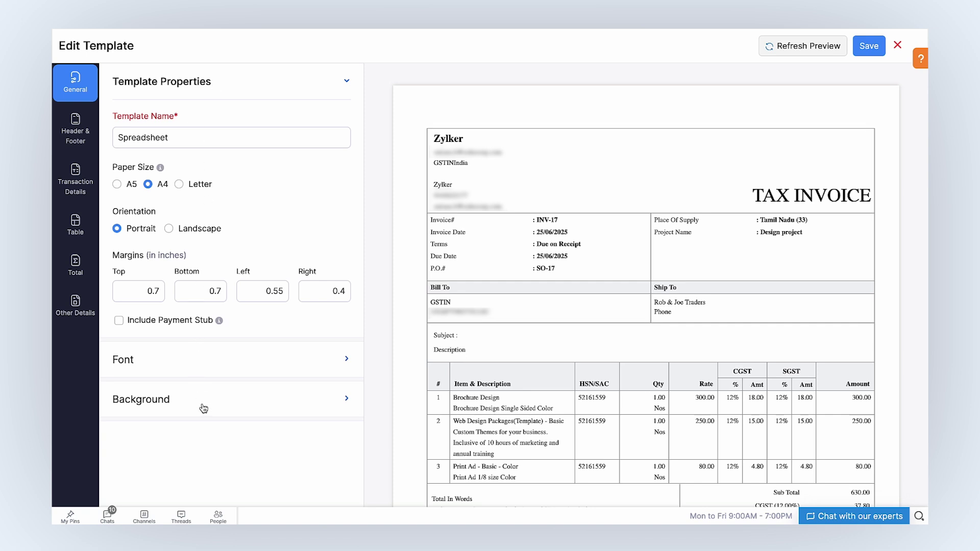
- Keep A4 paper size and set the top and bottom margins to 0.6 in
click(225, 136)
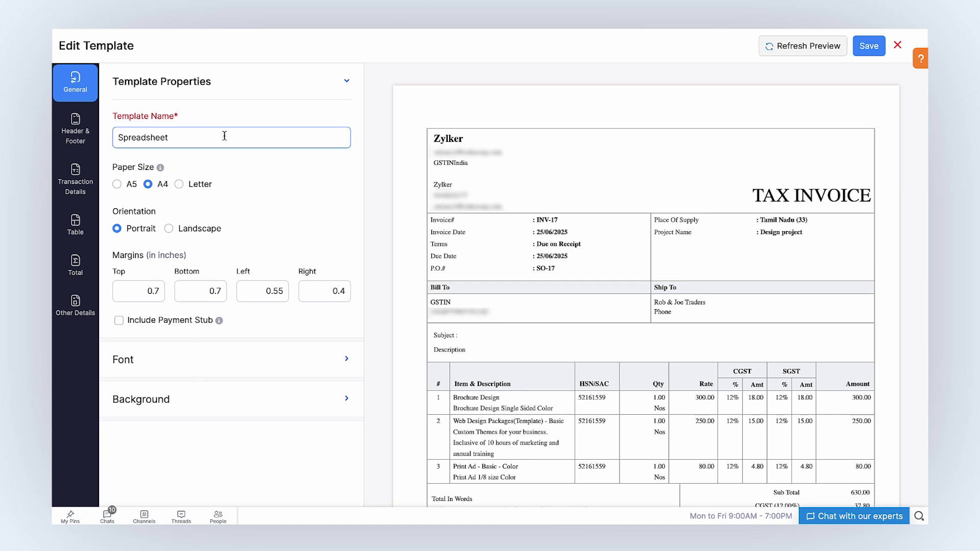
click(149, 185)
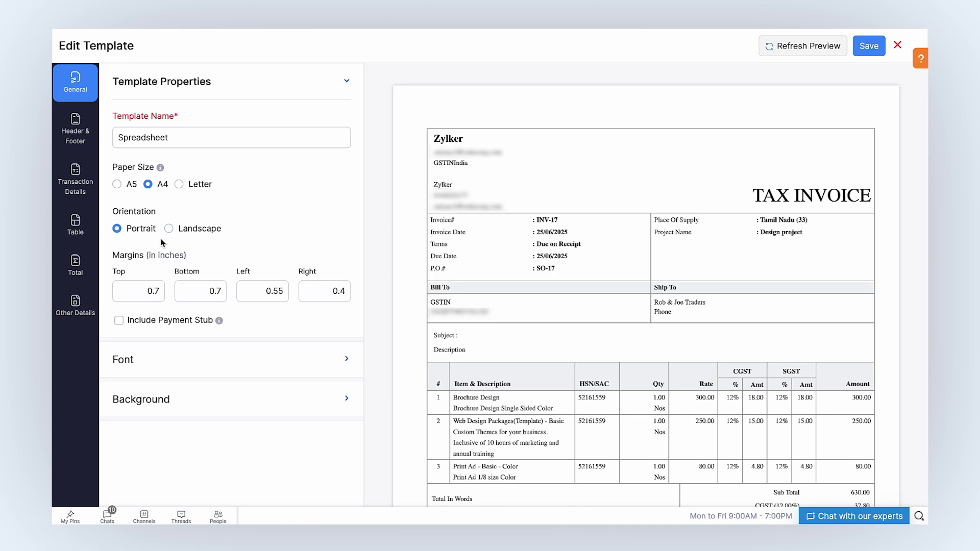
click(161, 290)
key(BackSpace)
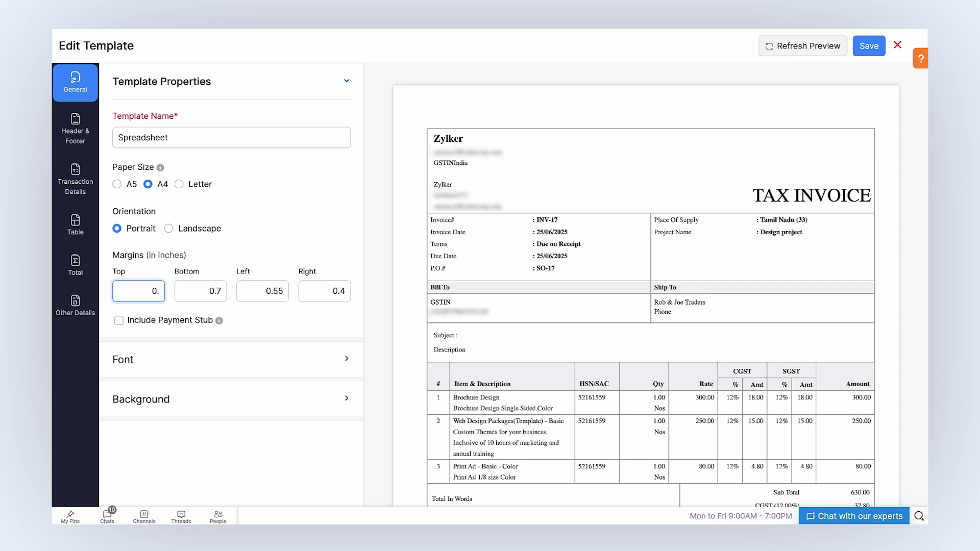
text(6)
click(218, 291)
key(BackSpace)
text(6)
- Set the left and right margins to 0.55 in and include a payment stub
click(275, 291)
key(BackSpace)
text(5)
click(337, 291)
key(BackSpace)
text(55)
click(202, 323)
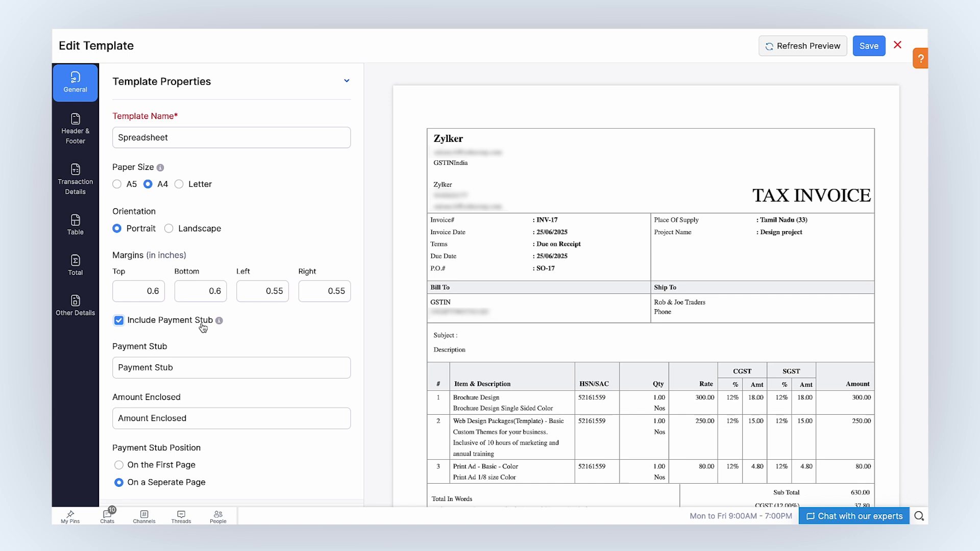
scroll(204, 322, down, 3)
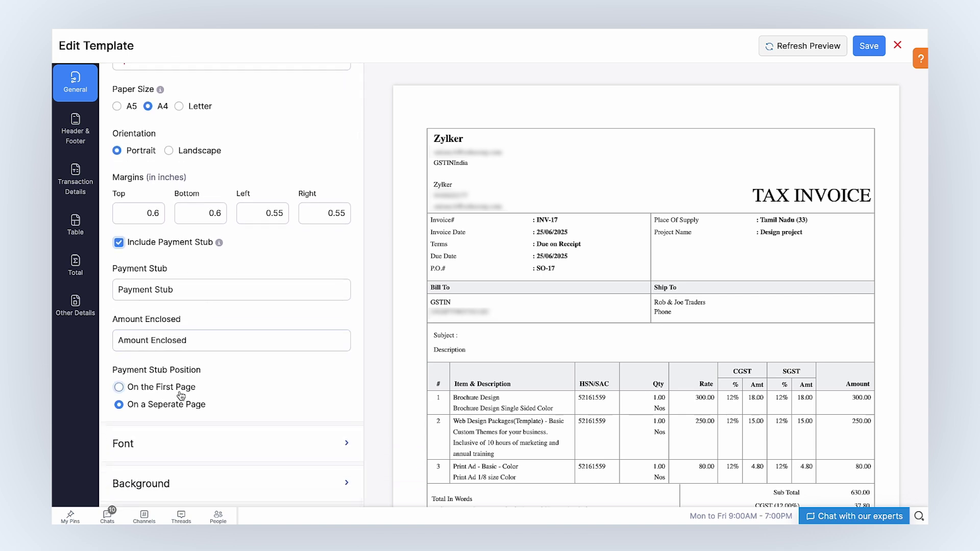
click(164, 443)
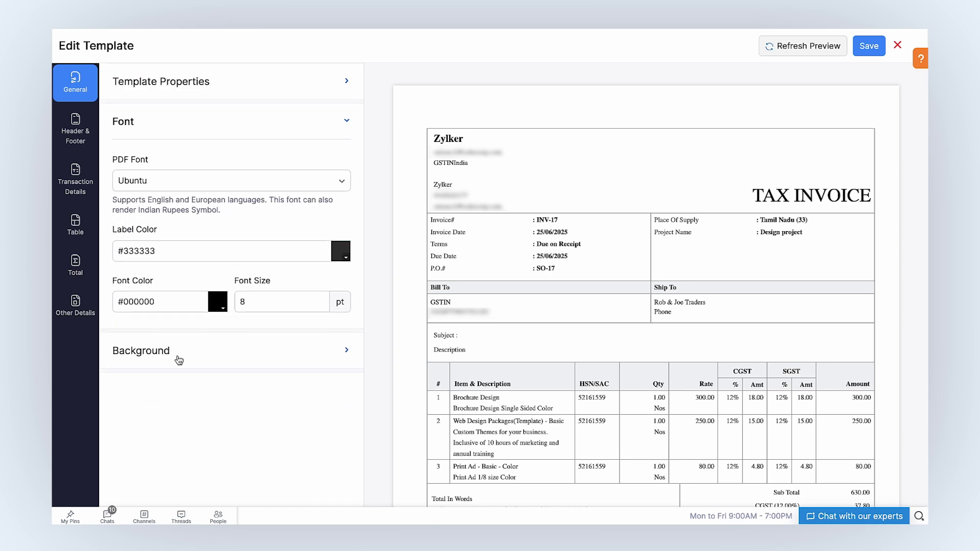
- Set the template's PDF font to Open Sans
click(214, 183)
click(191, 237)
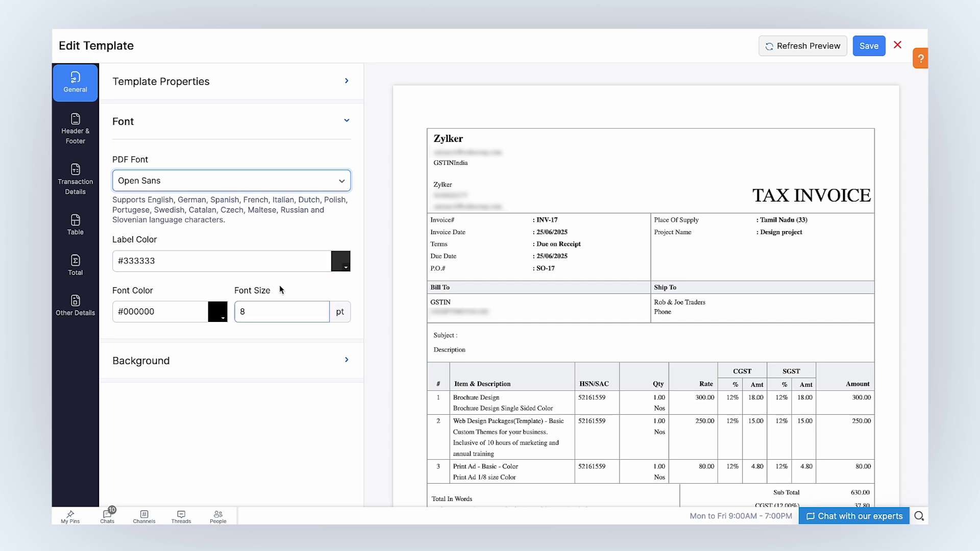
click(361, 255)
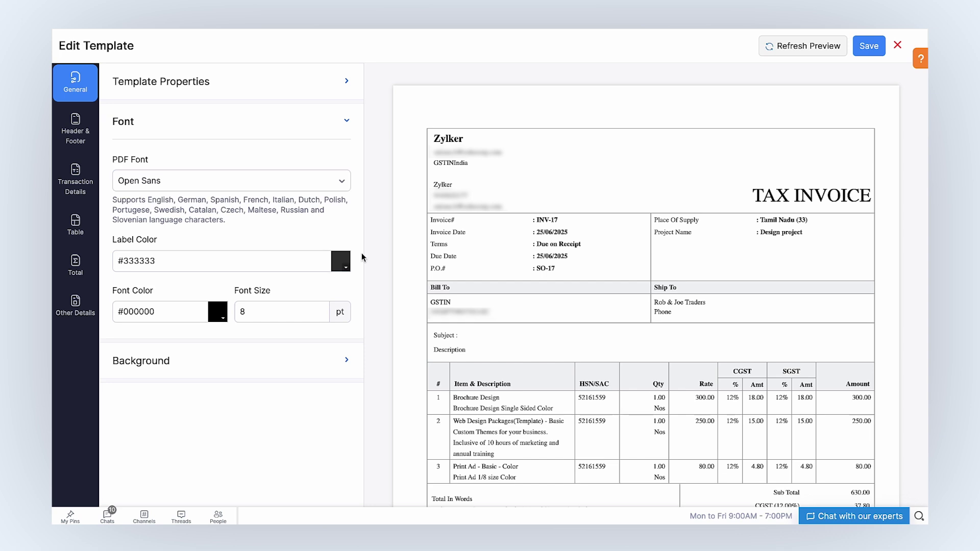
- Change the font colour to dark blue #162957
click(217, 313)
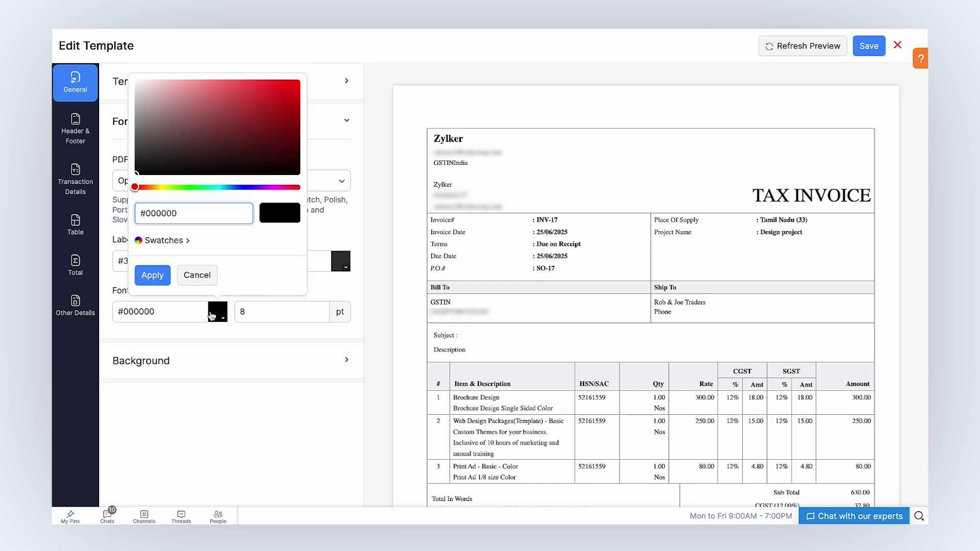
drag(244, 187, 237, 188)
click(259, 143)
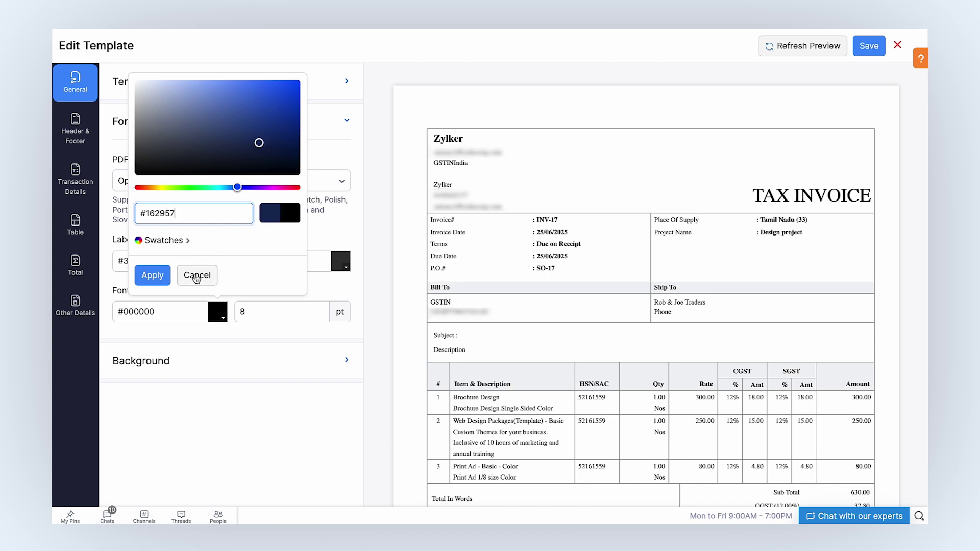
click(153, 275)
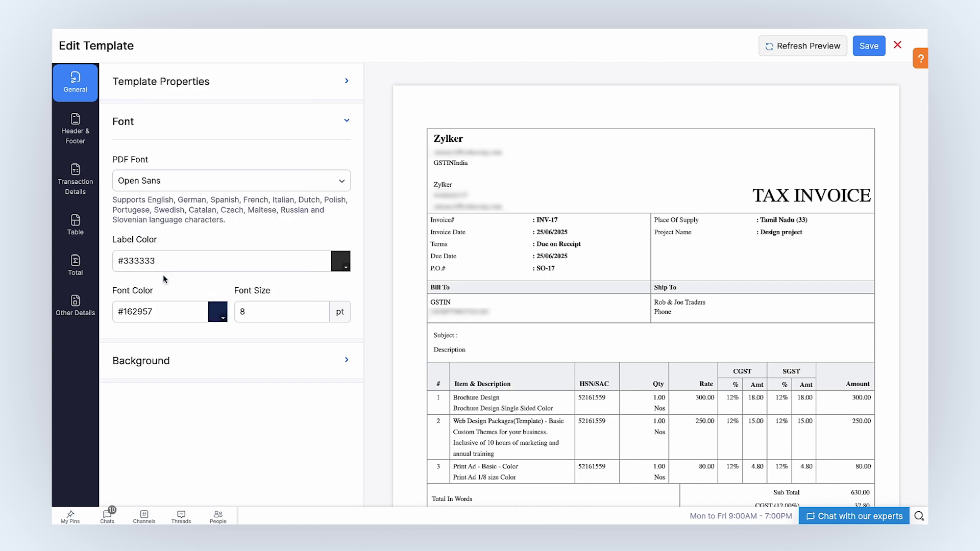
click(257, 315)
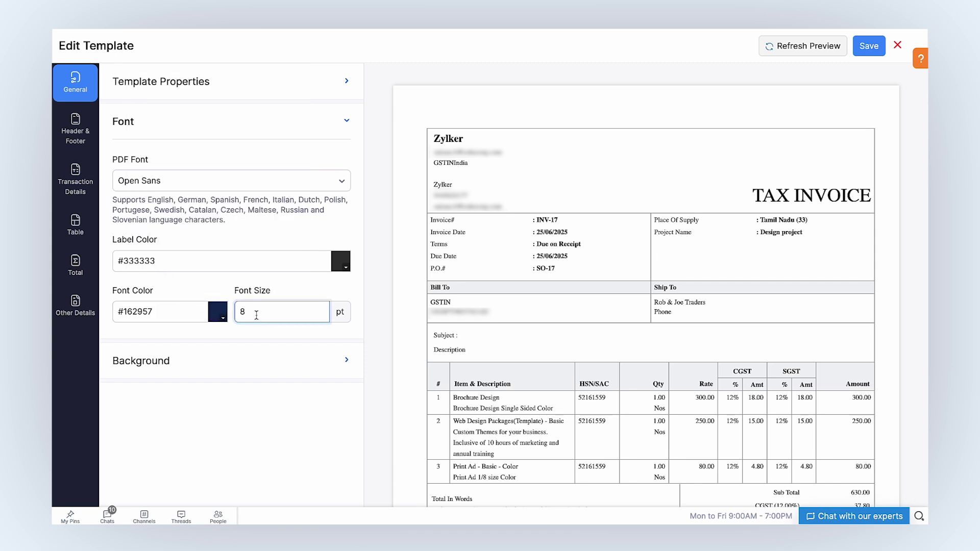
click(231, 361)
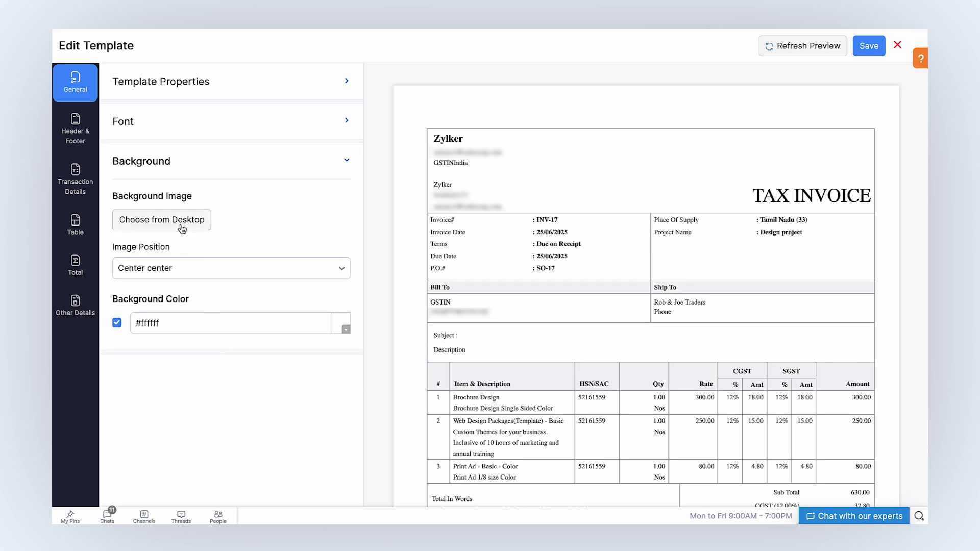
- Set the page background colour to #FAFDFF and refresh the invoice preview
double_click(184, 277)
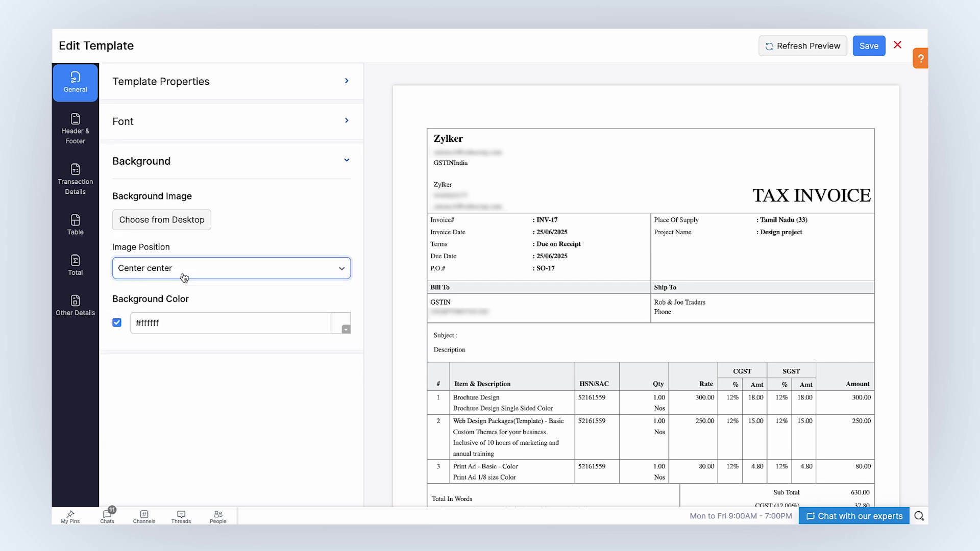
click(116, 324)
click(117, 324)
click(345, 329)
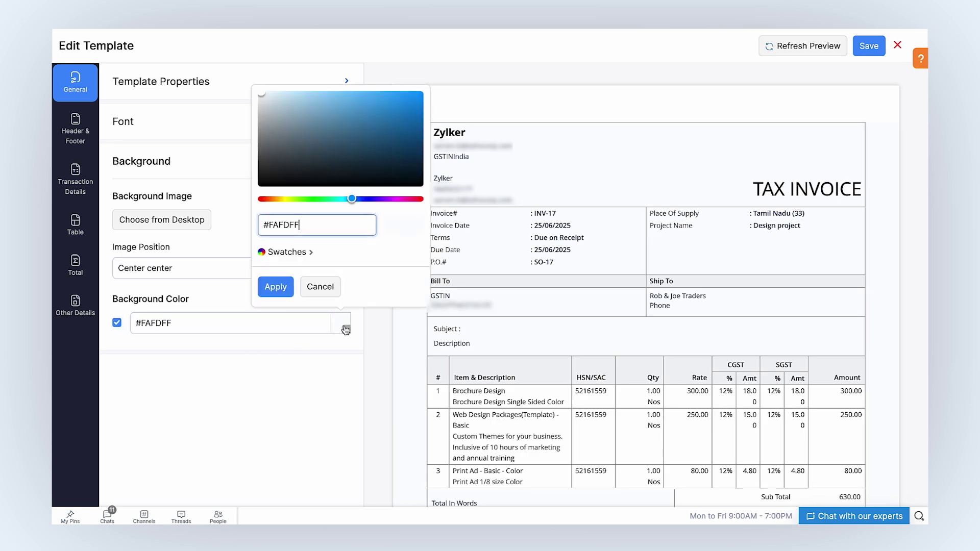
click(346, 331)
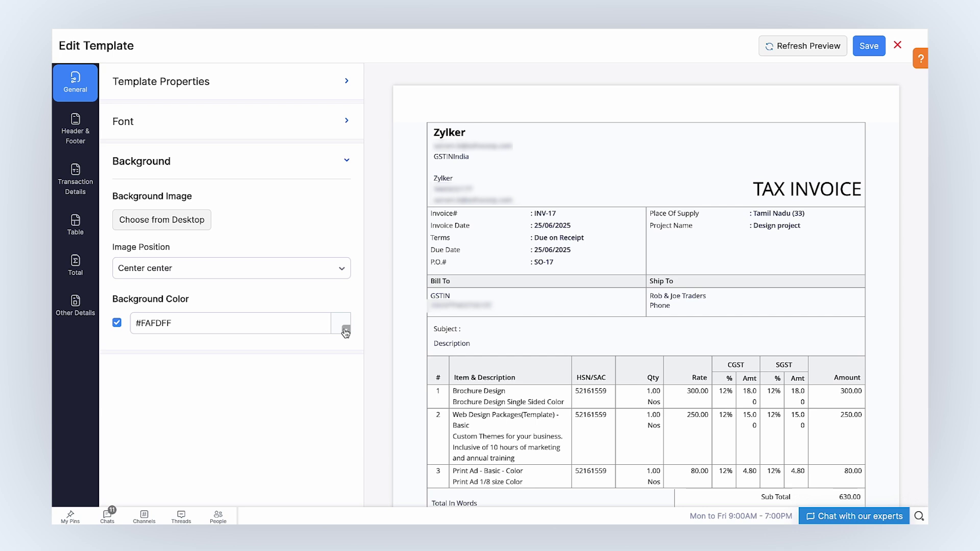
click(793, 48)
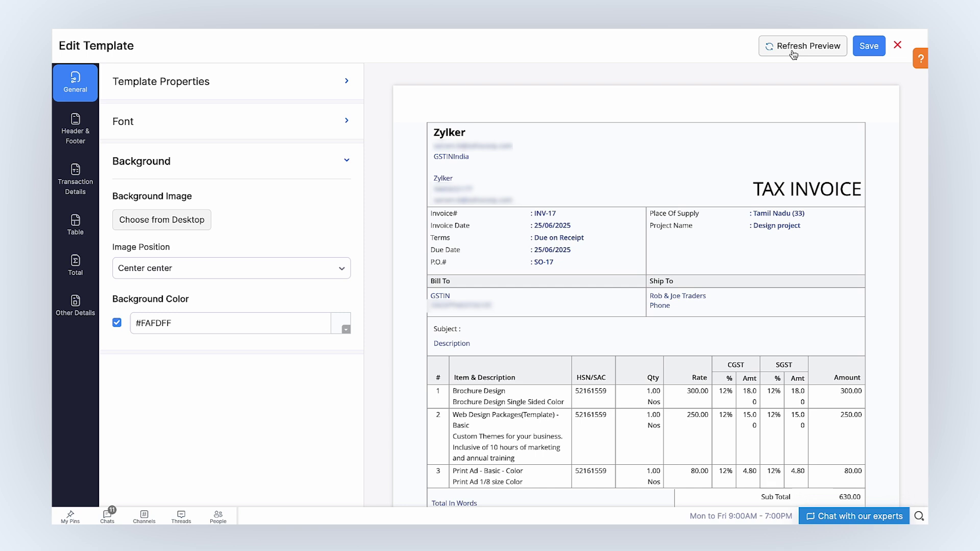
click(78, 143)
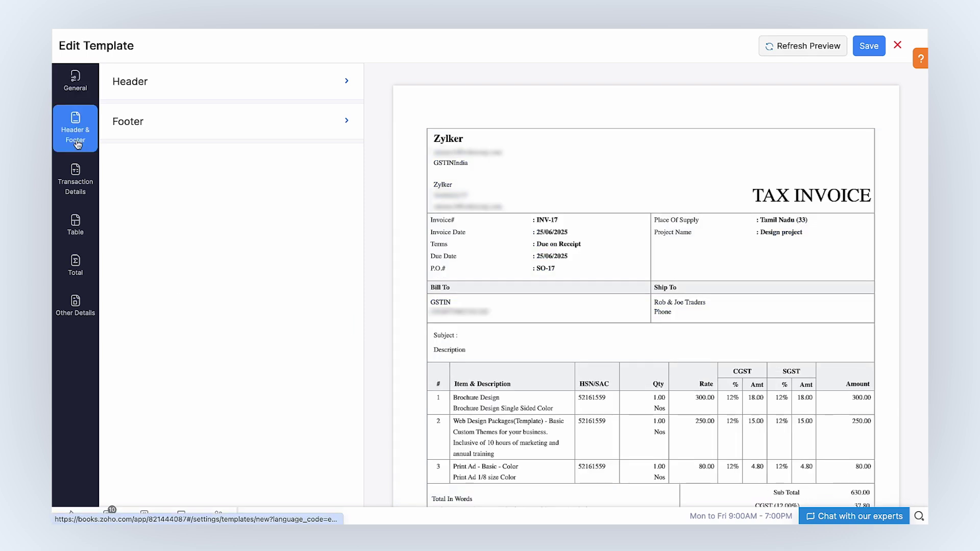
- Place the header image at Top center and give the header a #D5D4D4 grey background
click(184, 90)
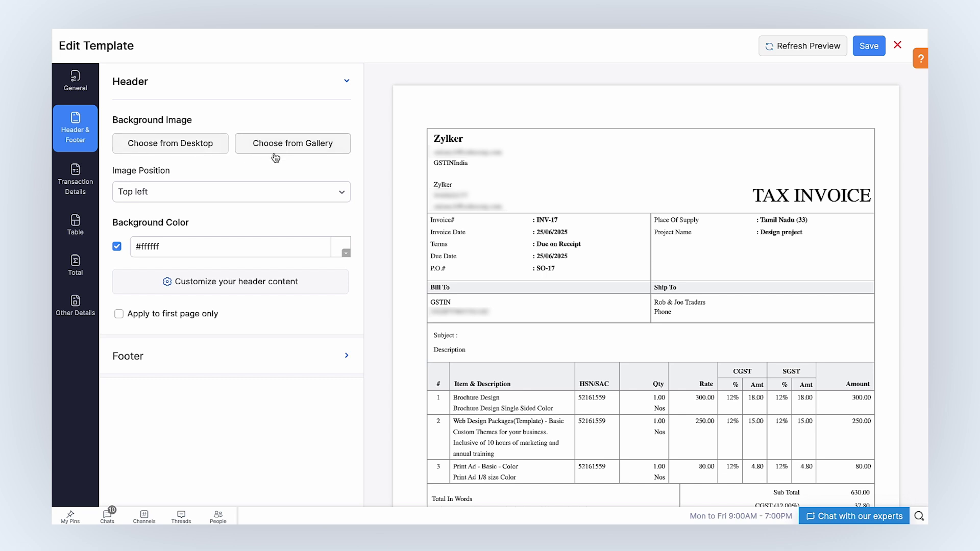
click(216, 192)
click(203, 269)
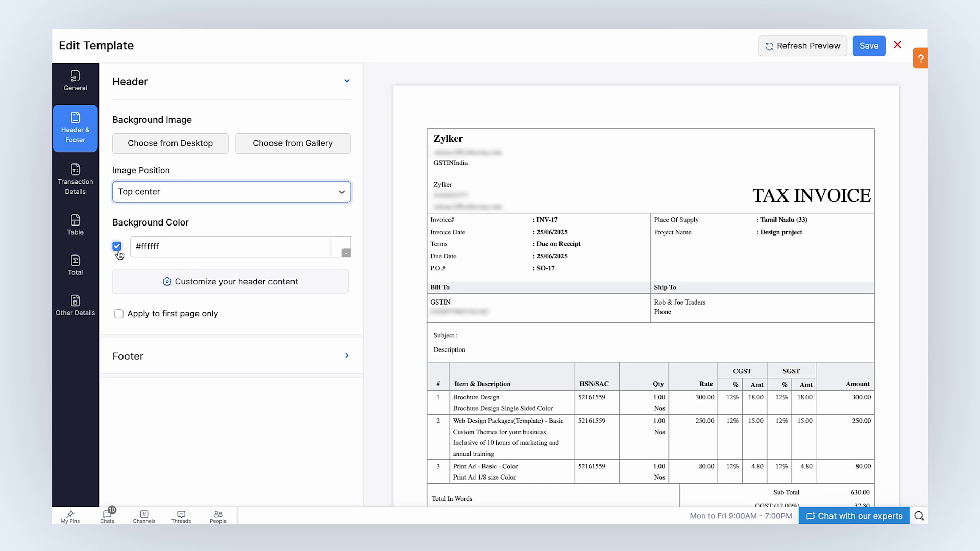
click(345, 252)
click(261, 288)
drag(261, 288, 260, 286)
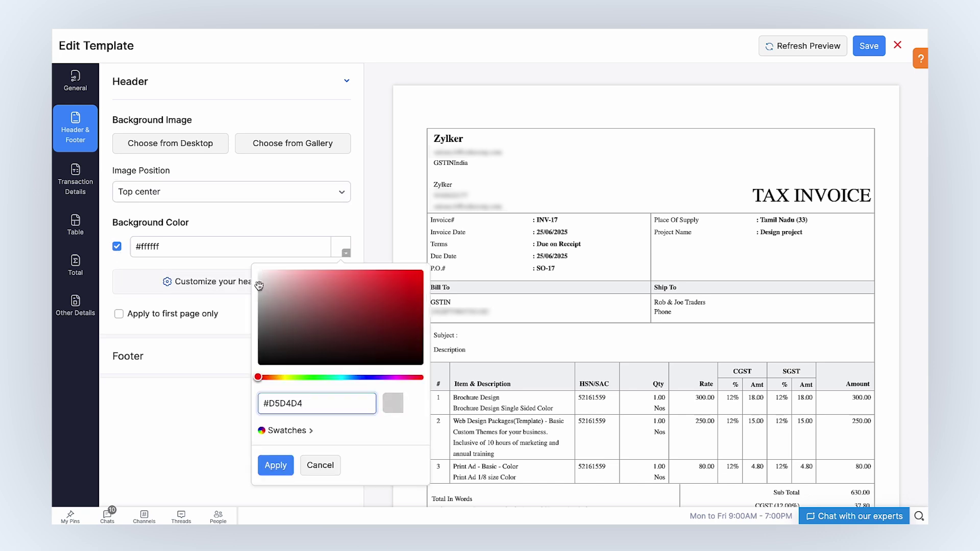
click(280, 467)
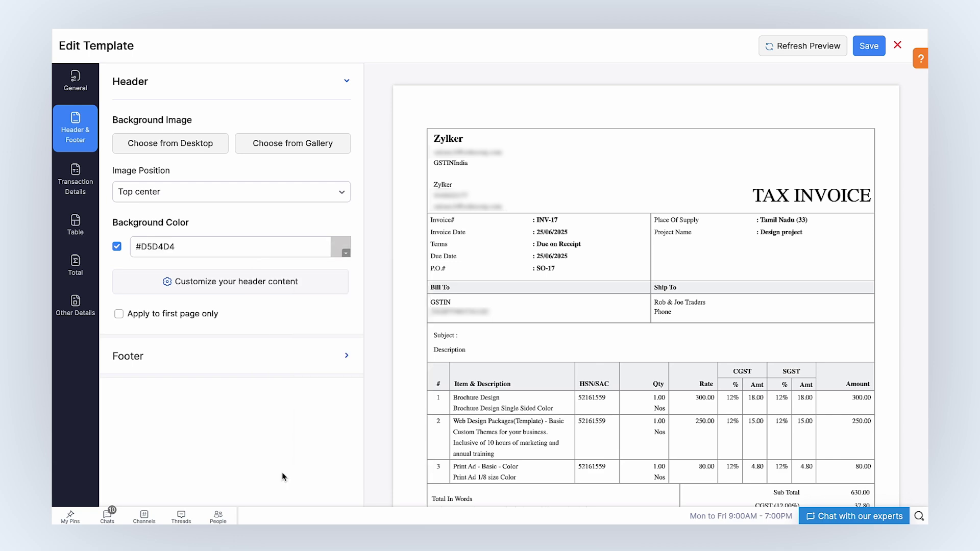
click(262, 289)
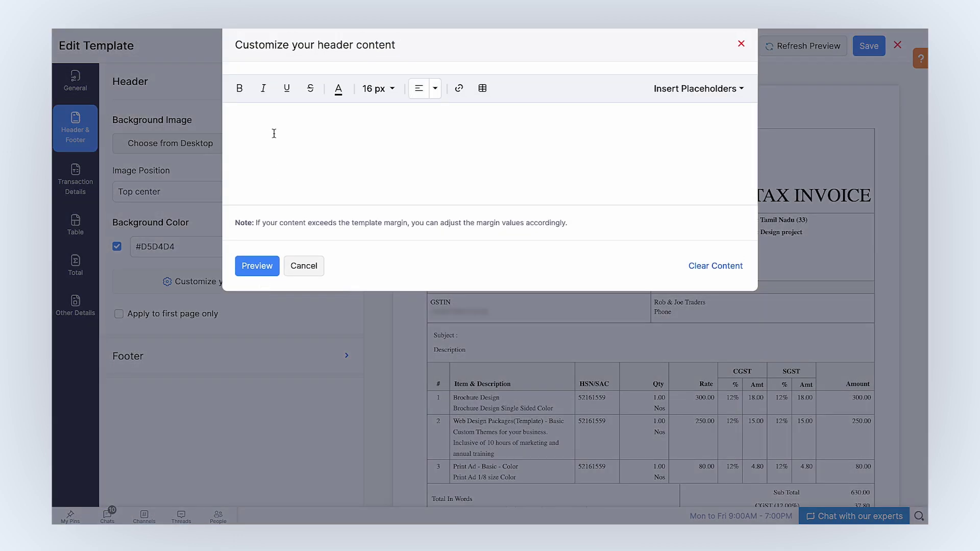
- Insert the InvoiceNumber placeholder into the header, centred, and preview it
click(695, 99)
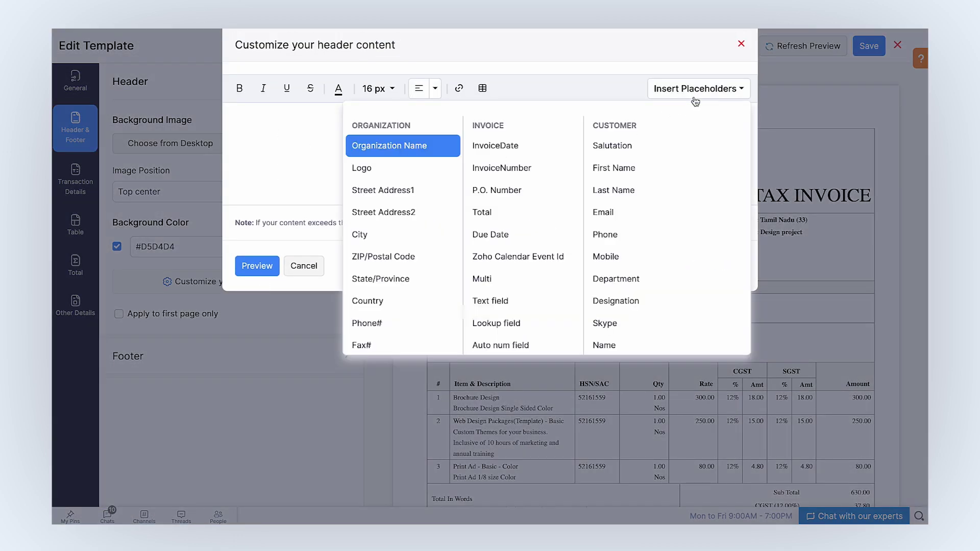
click(524, 167)
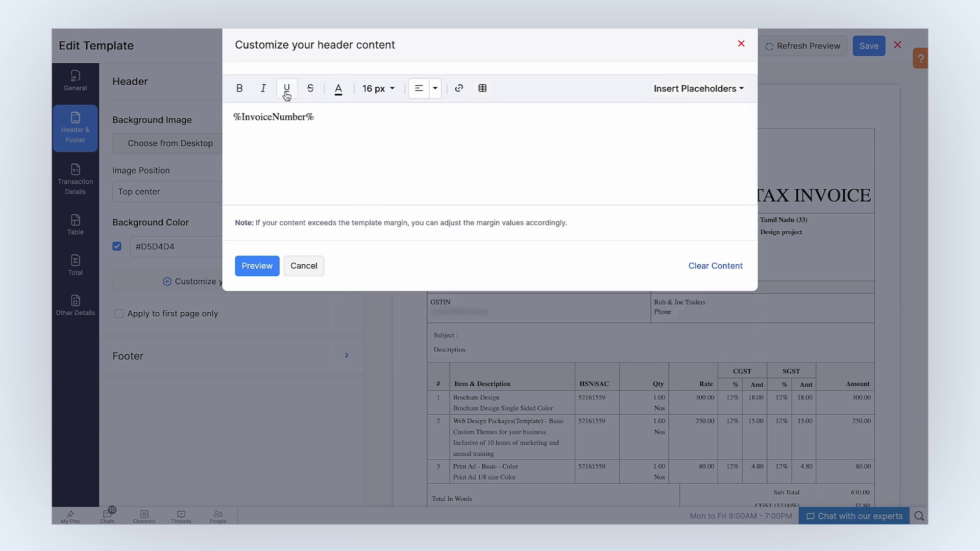
drag(309, 121, 225, 114)
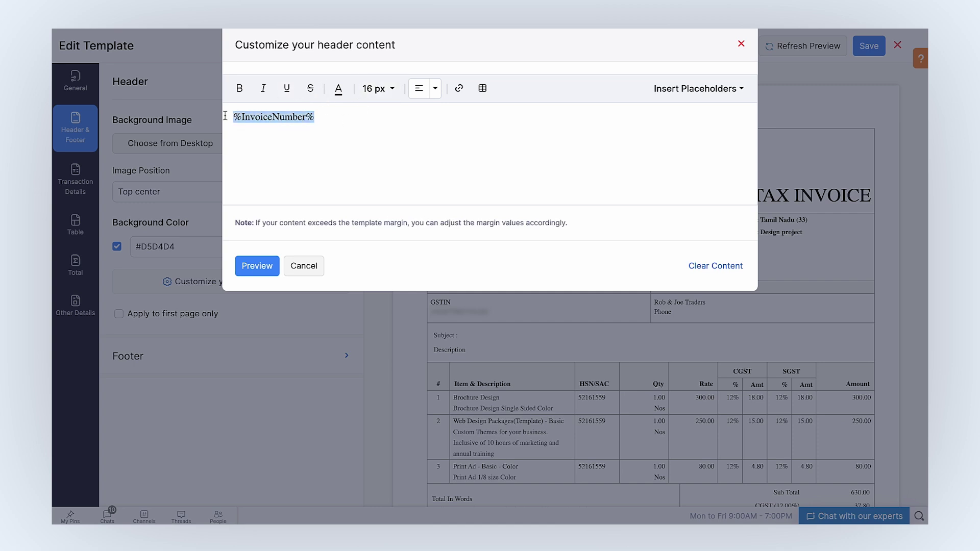
key(ctrl+e)
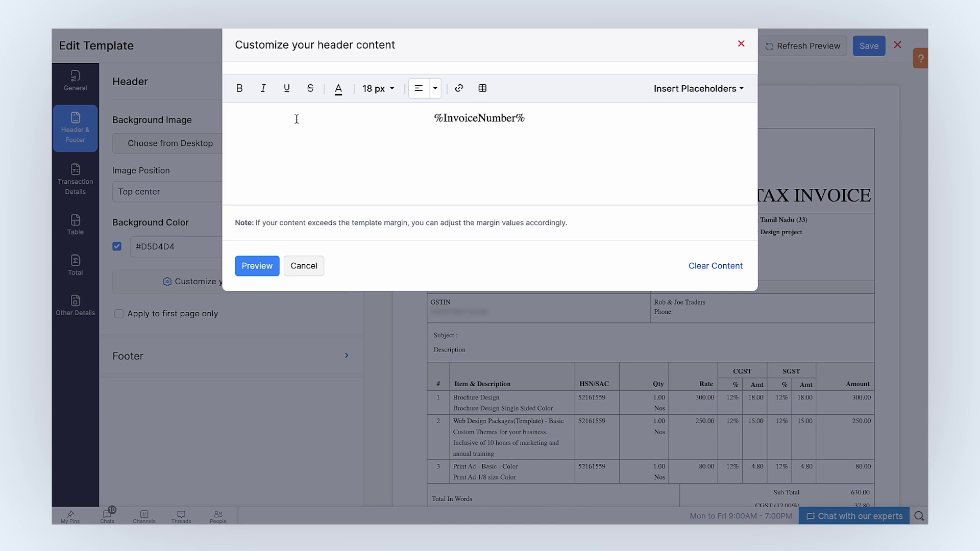
click(258, 264)
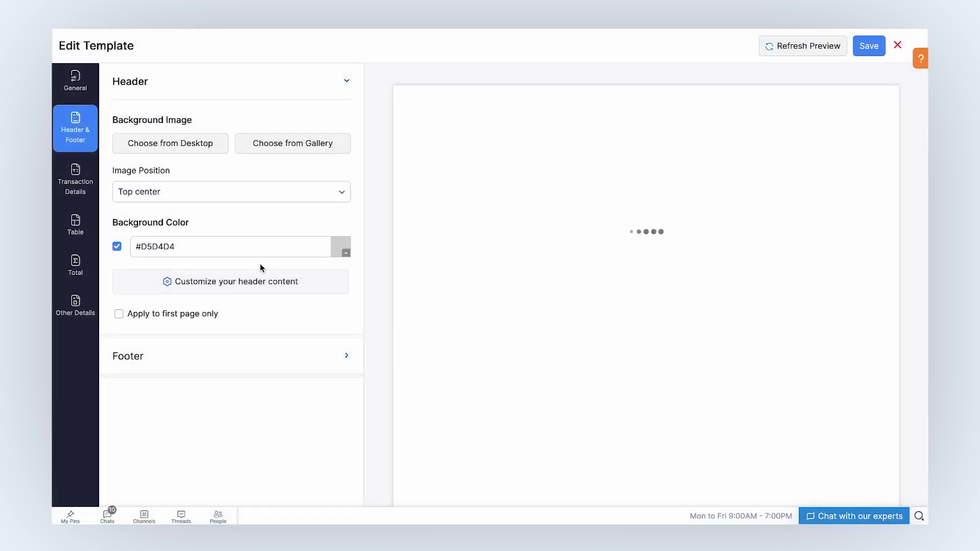
- Apply the header to the first page only, at 0.55 in height
click(203, 315)
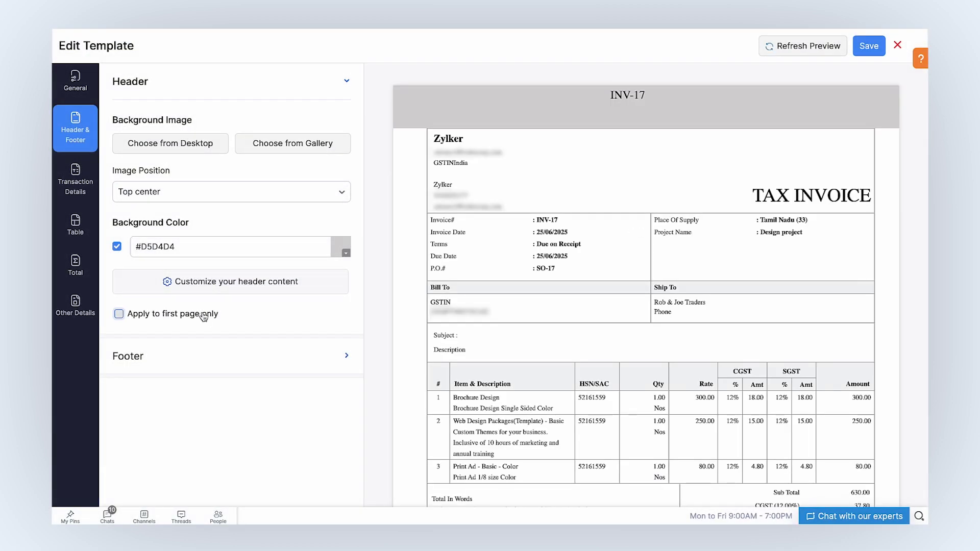
click(285, 340)
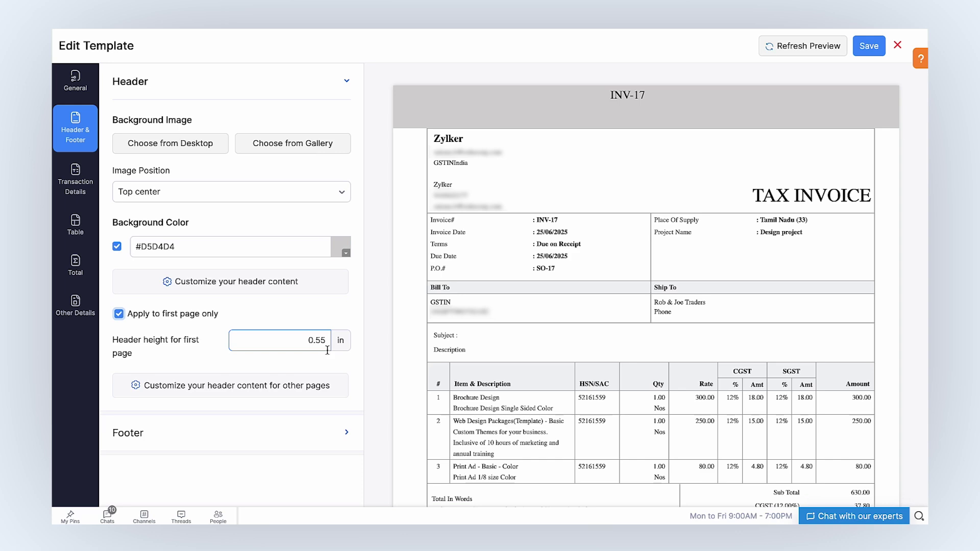
click(293, 386)
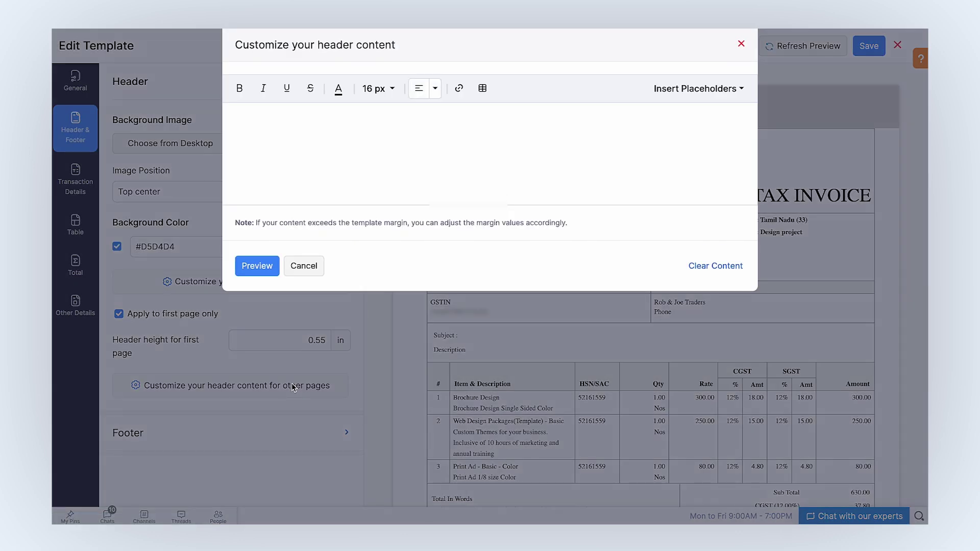
click(315, 269)
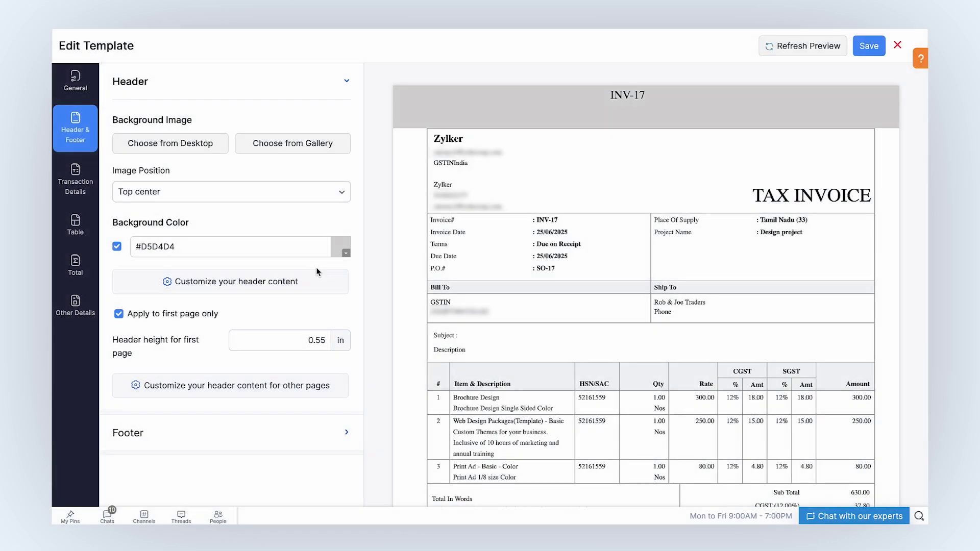
click(227, 428)
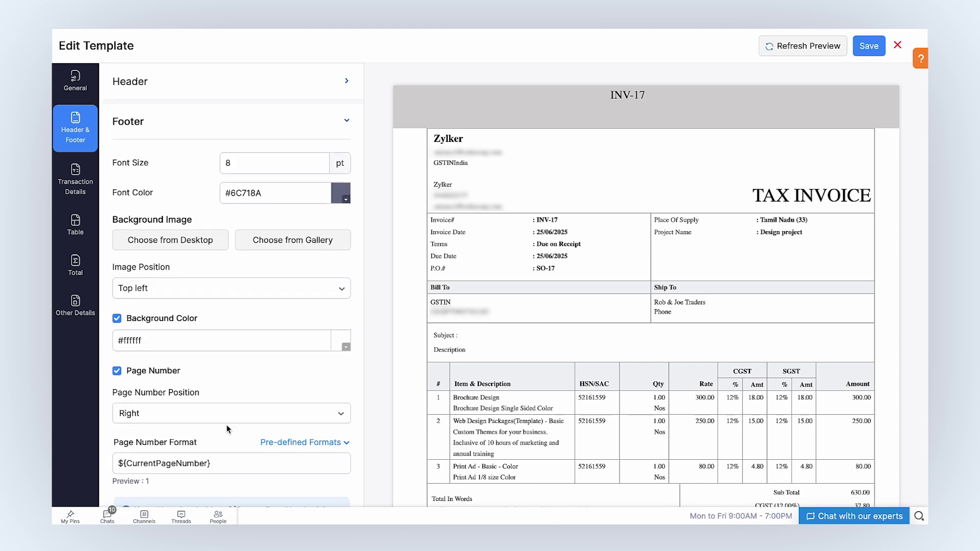
- Keep the footer image at Top left and the page numbers on the right
click(326, 201)
click(237, 290)
click(237, 290)
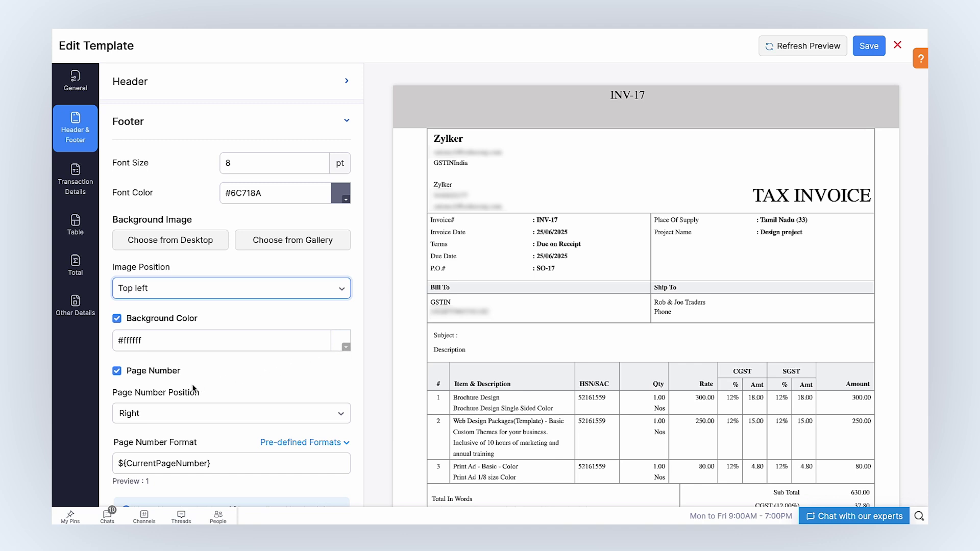
click(235, 412)
click(235, 412)
- Number the footer pages in the X/Y pre-defined format
scroll(235, 413, down, 2)
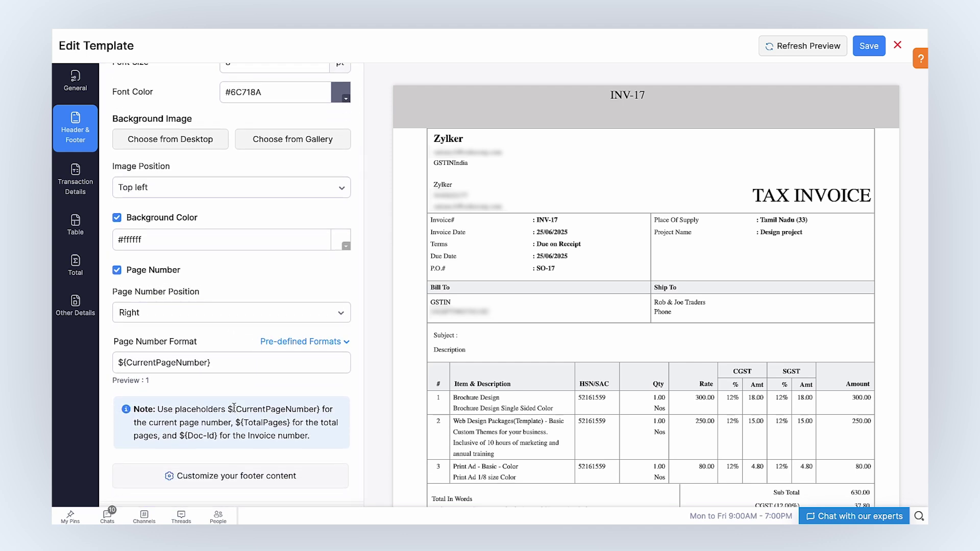
click(311, 343)
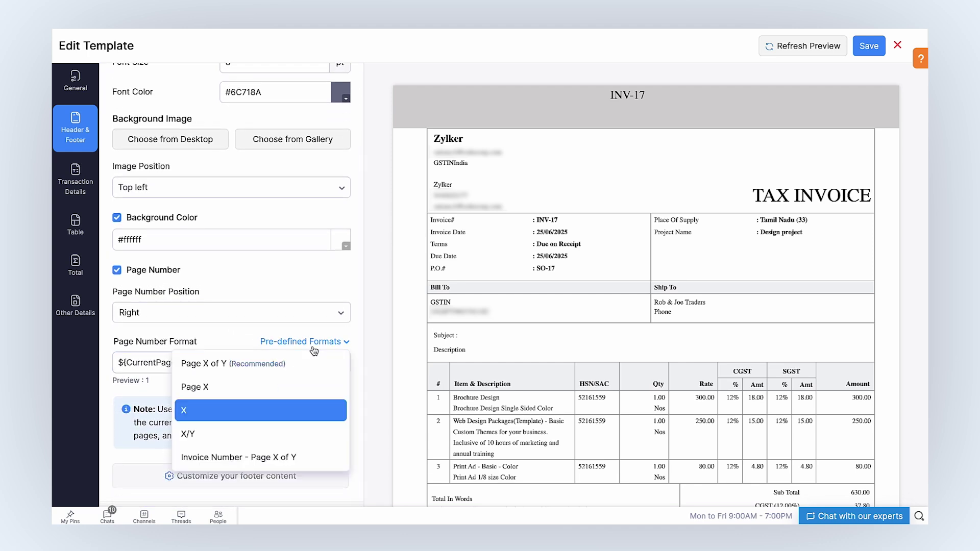
click(245, 433)
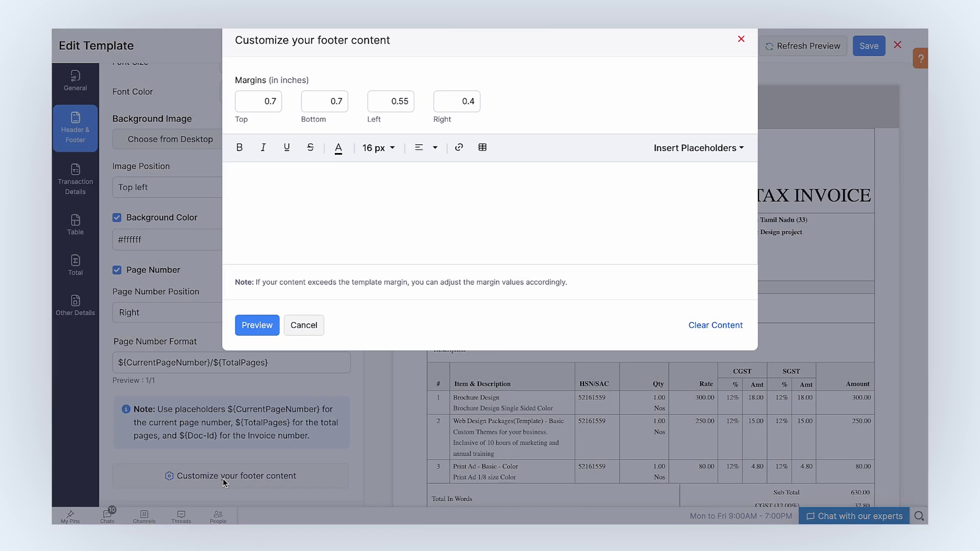
click(223, 478)
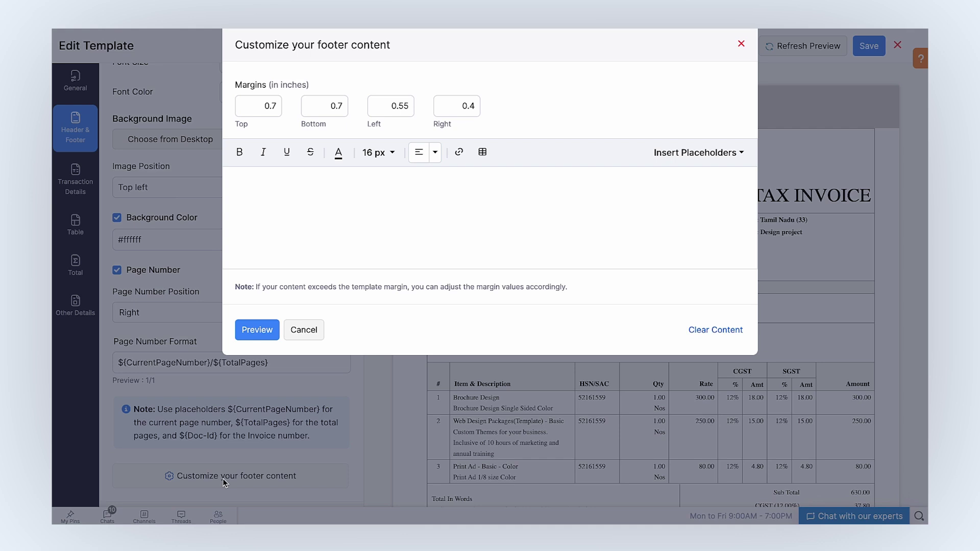
- Write a centred 18 px 'Thank You!' footer message and preview it on the invoice
click(700, 158)
click(700, 160)
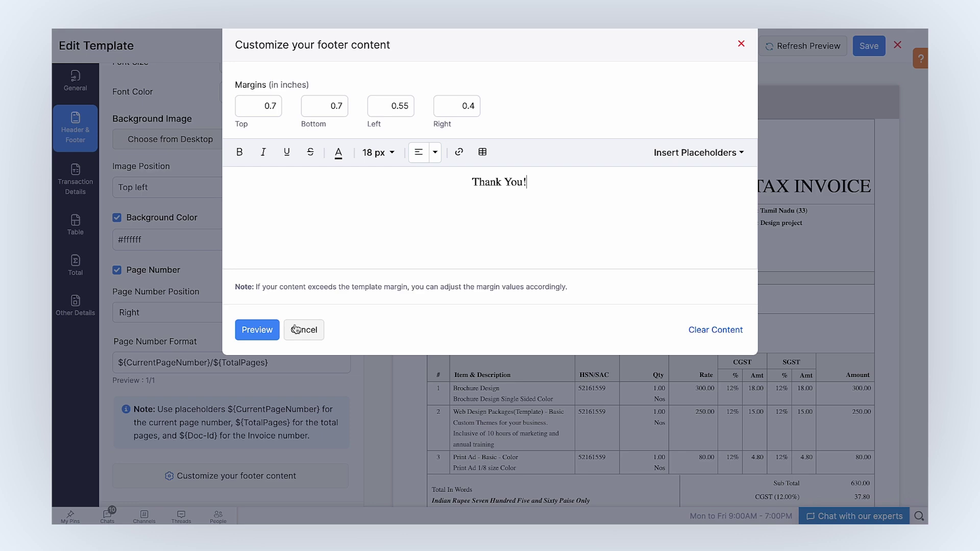
click(270, 334)
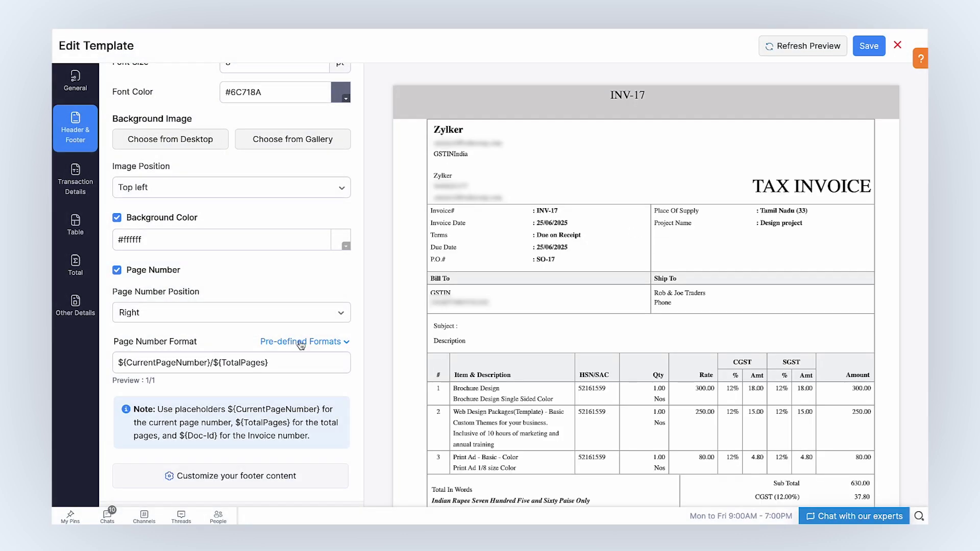
scroll(418, 371, down, 5)
click(77, 194)
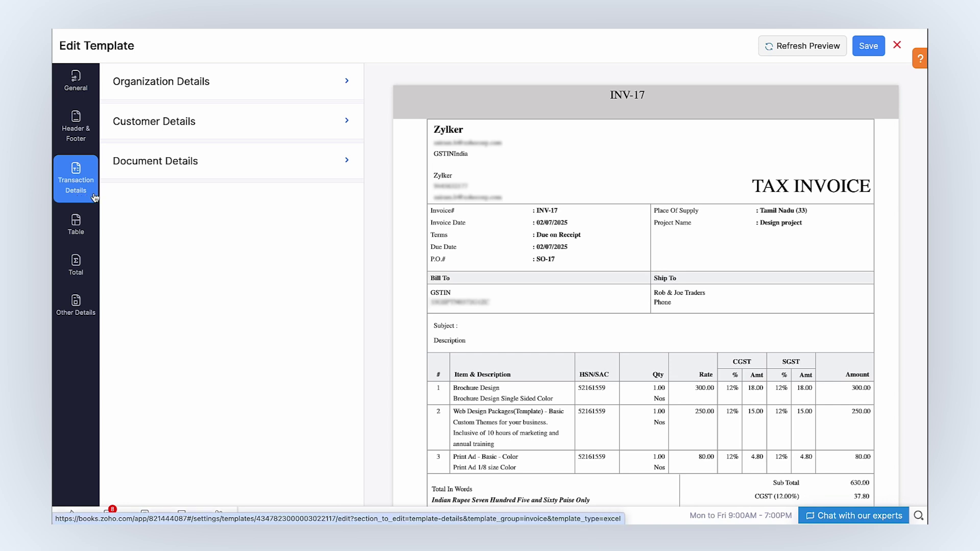
- Show the organization logo on the invoice and refresh the preview
click(225, 83)
click(193, 121)
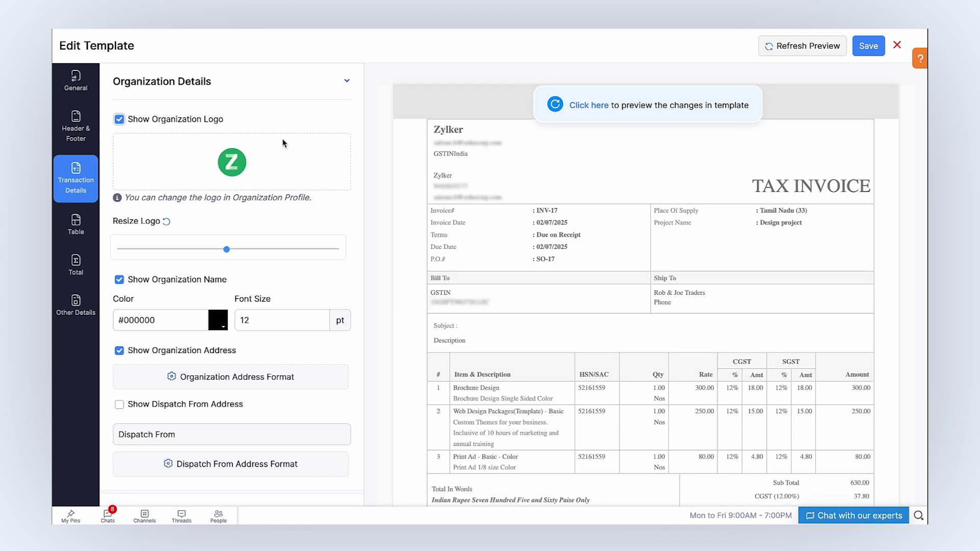
click(583, 111)
- Reset the resized logo to its default size, leaving the organization name font size unchanged
drag(226, 251, 250, 253)
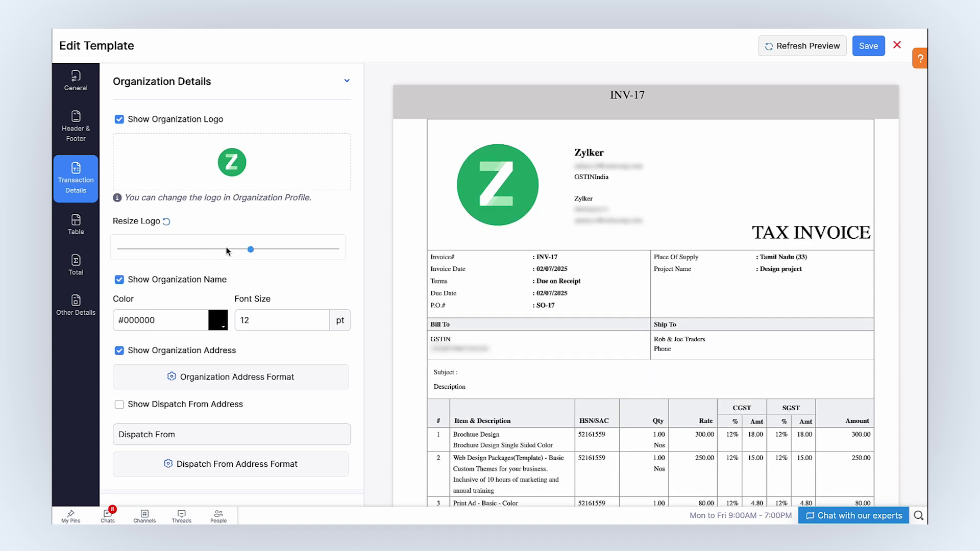
click(167, 223)
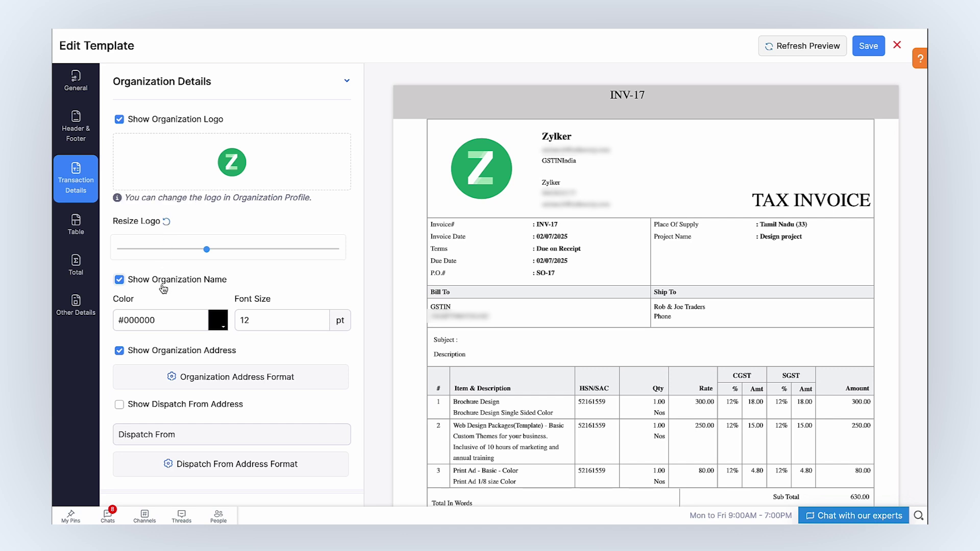
click(279, 318)
click(188, 358)
- Switch this template to its own custom organization address format
click(219, 381)
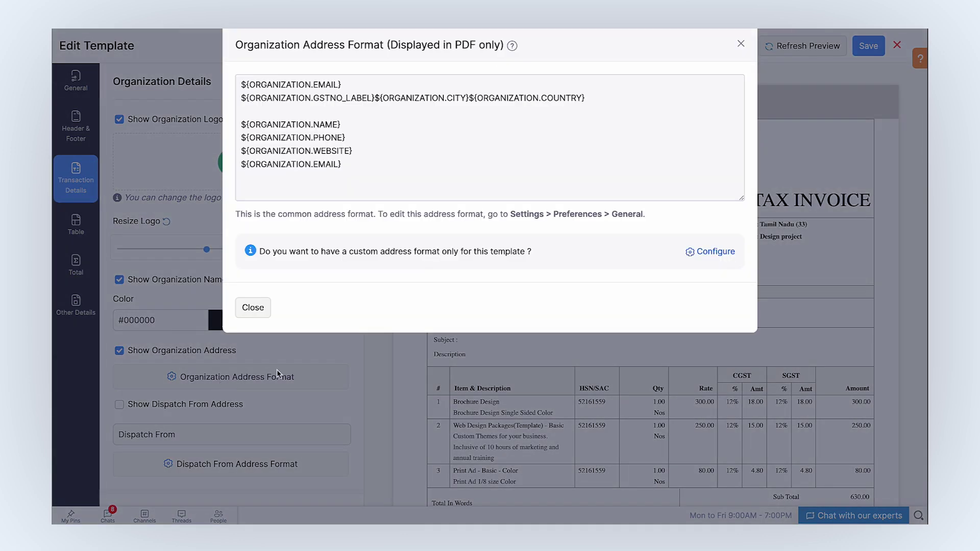
click(690, 254)
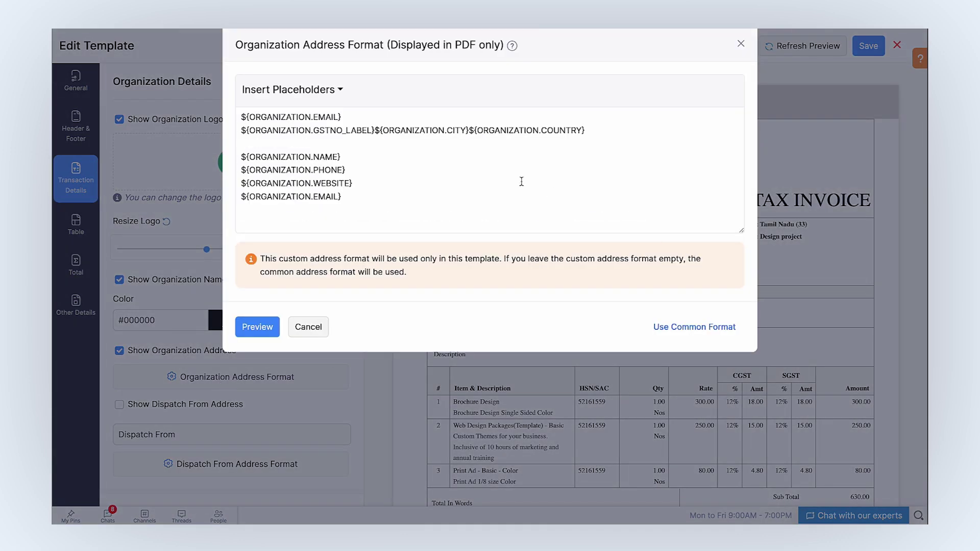
click(333, 94)
click(332, 95)
click(268, 323)
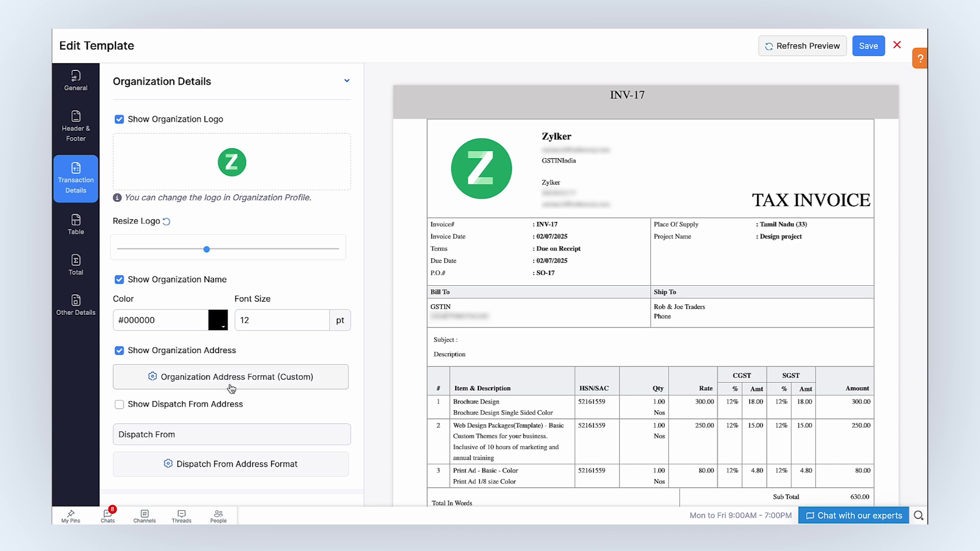
- Turn on Show Dispatch From Address, keeping its address format unchanged
click(190, 405)
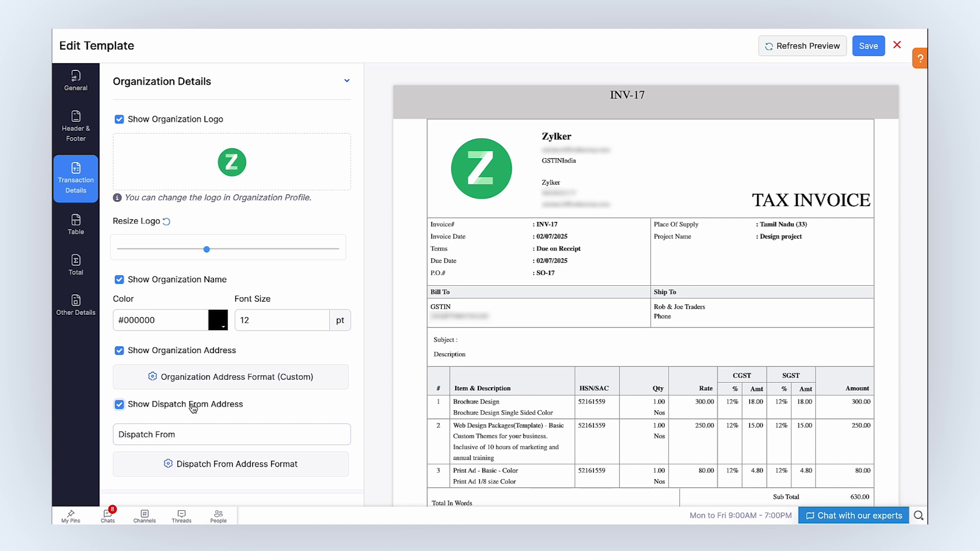
scroll(193, 409, down, 2)
click(202, 366)
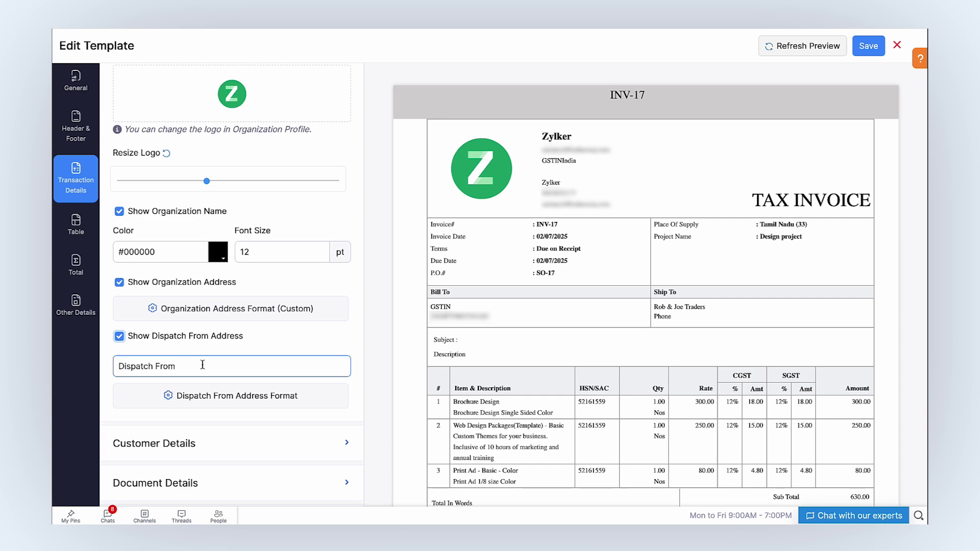
click(228, 397)
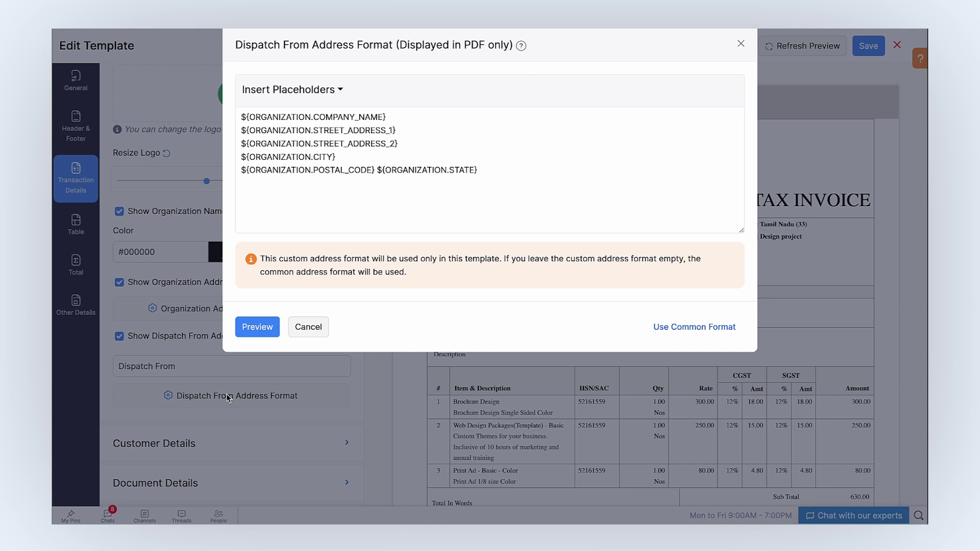
click(308, 328)
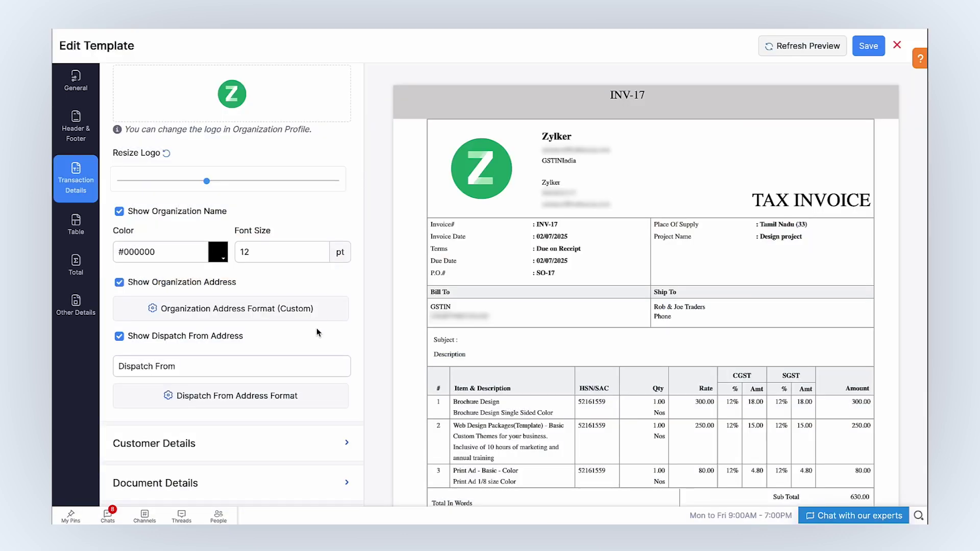
click(235, 440)
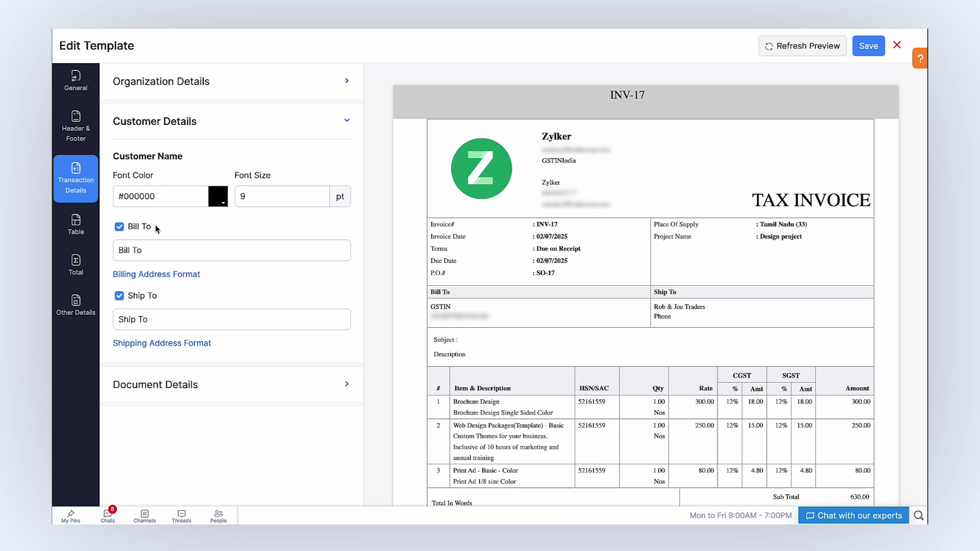
- Leave the billing address format unchanged, cancelling the custom format
click(179, 279)
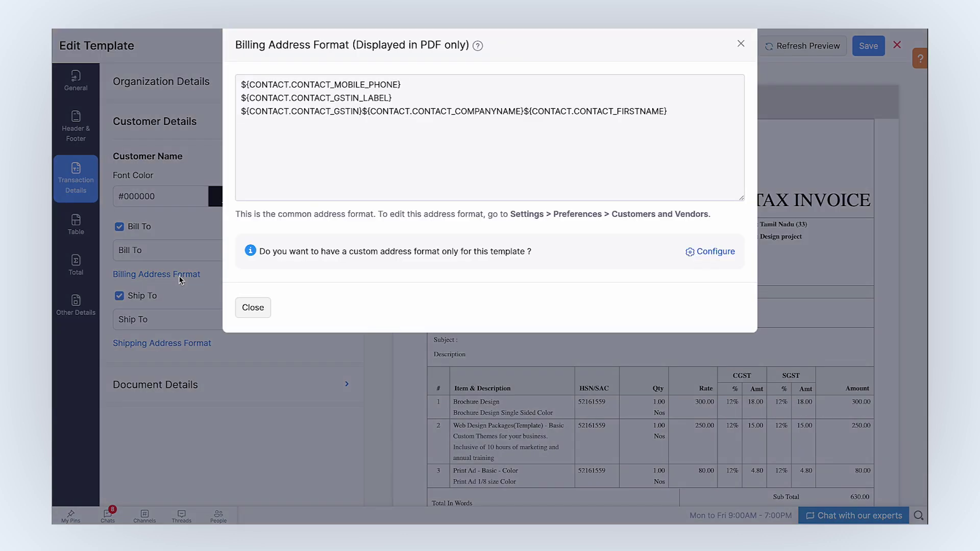
click(695, 251)
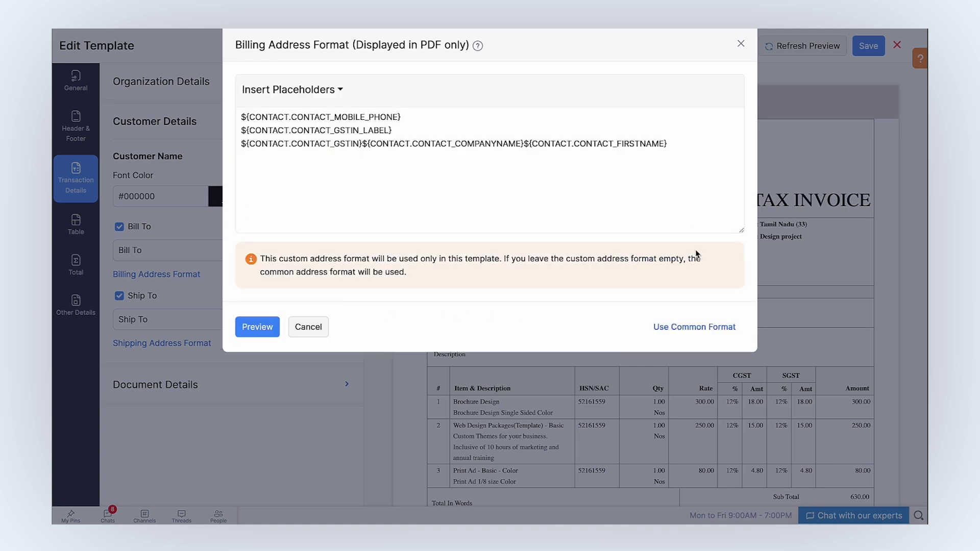
click(342, 91)
click(344, 95)
click(310, 328)
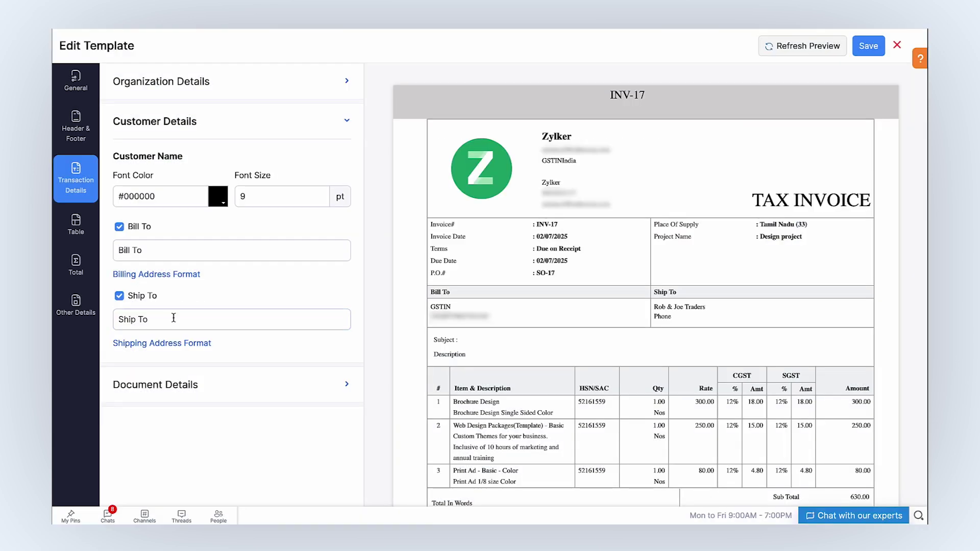
- Leave the shipping address format unchanged, cancelling the custom format
click(185, 345)
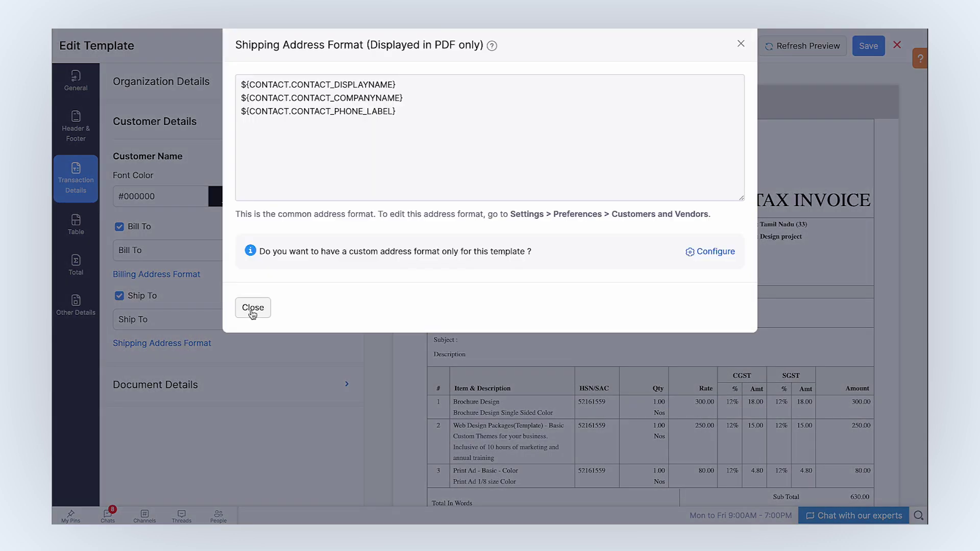
click(727, 253)
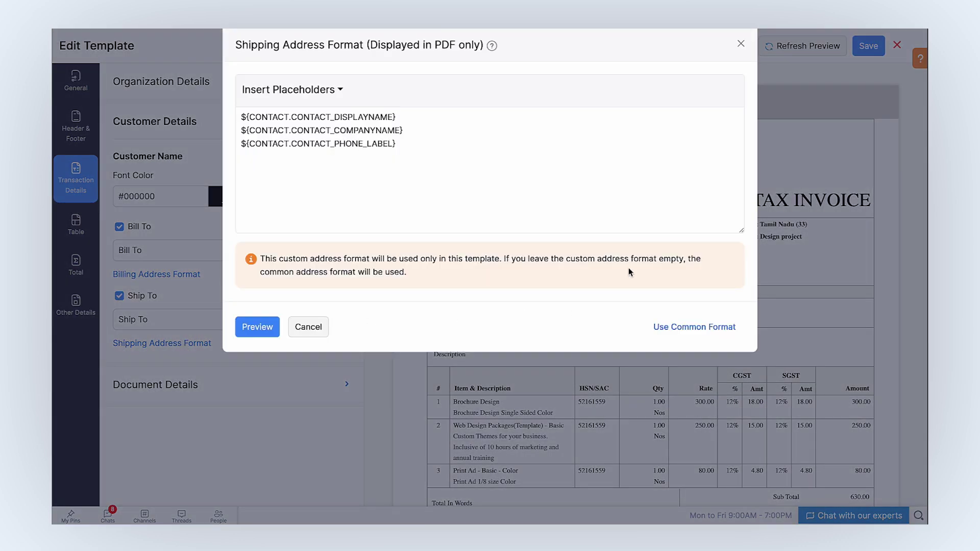
click(311, 328)
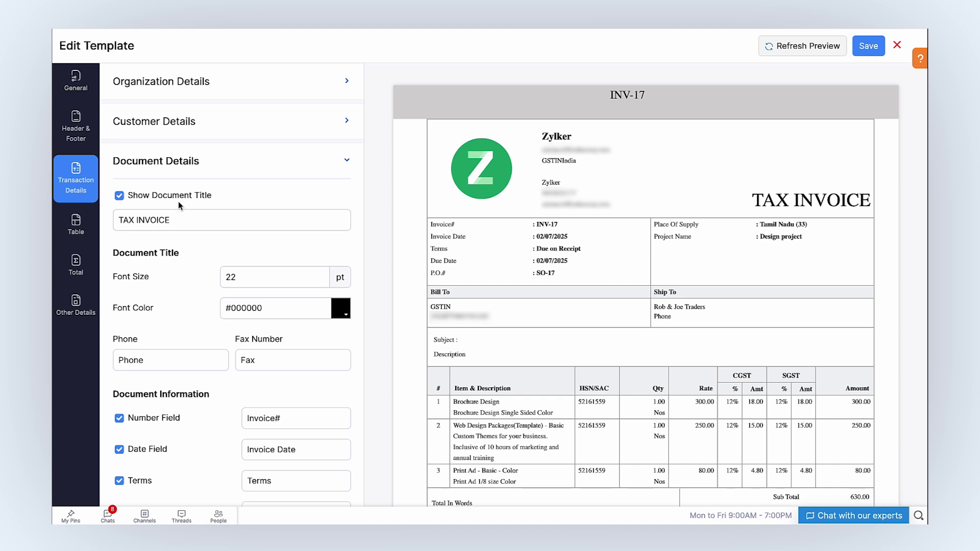
- Review the TAX INVOICE title font size and the Invoice Date and Terms labels
click(178, 228)
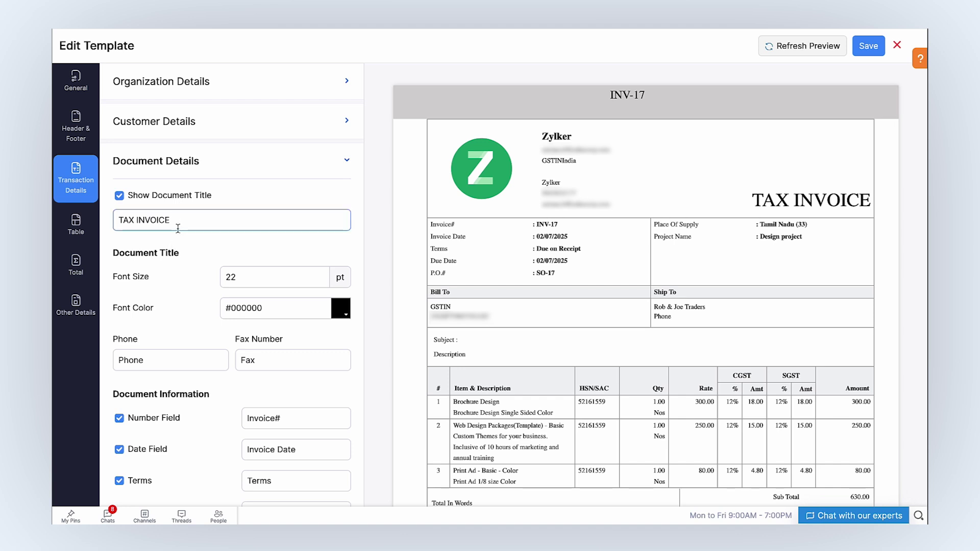
click(287, 278)
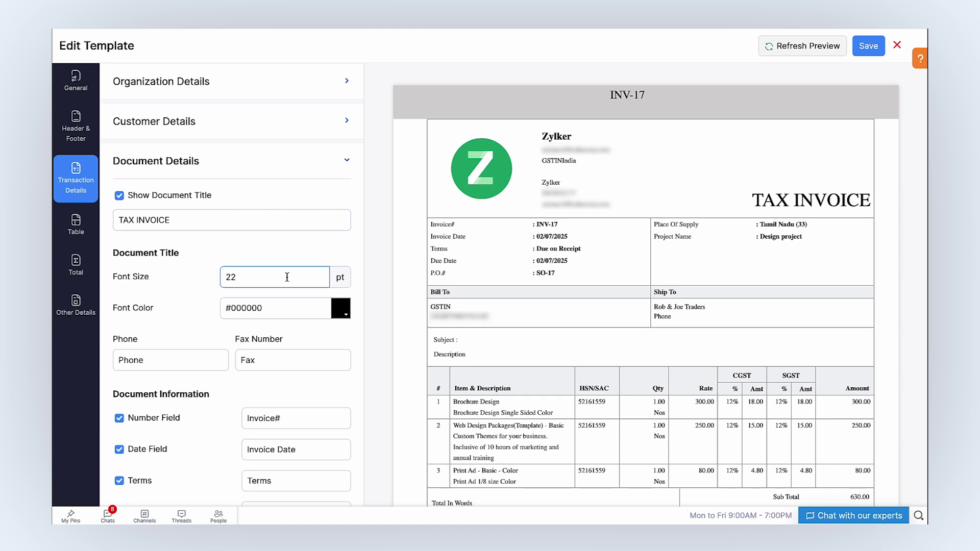
scroll(287, 277, down, 1)
scroll(287, 277, down, 3)
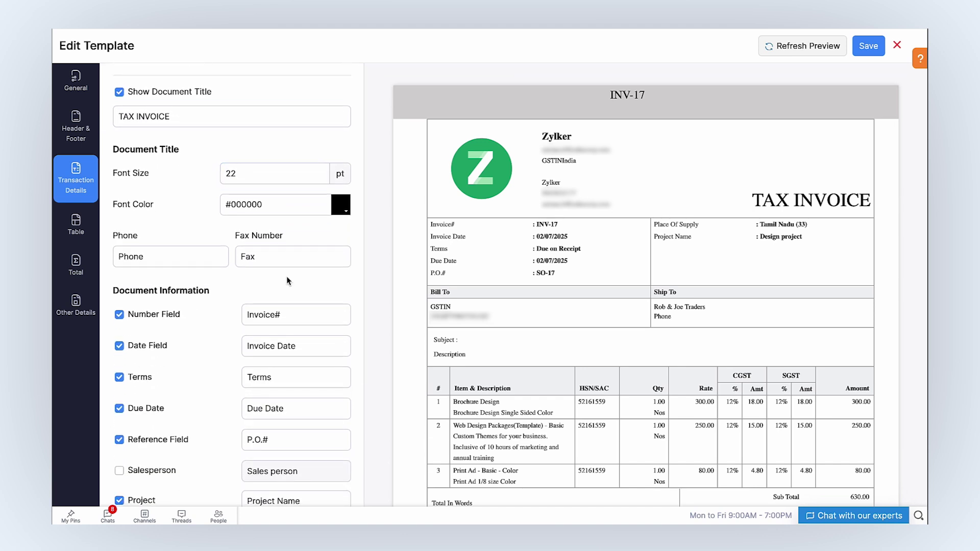
scroll(286, 277, down, 5)
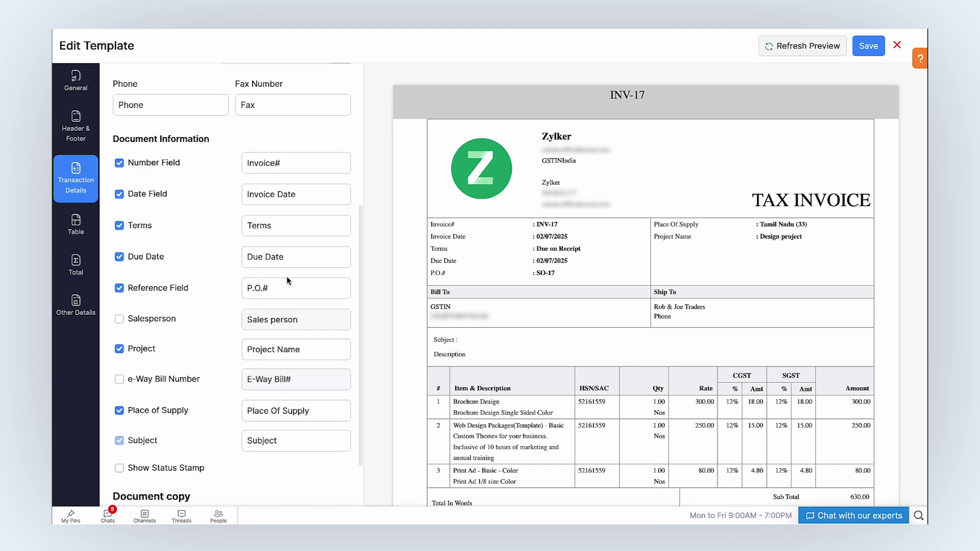
click(305, 226)
click(310, 193)
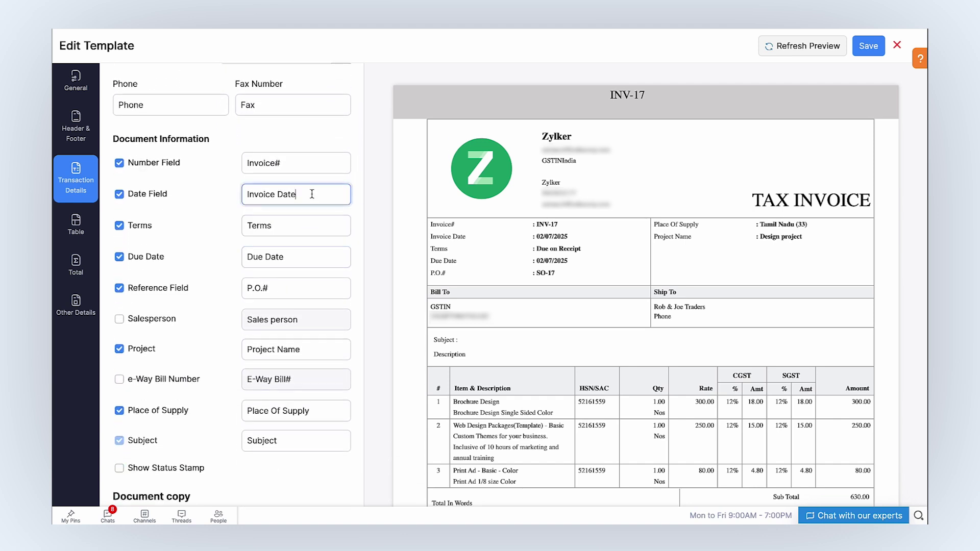
scroll(205, 332, down, 2)
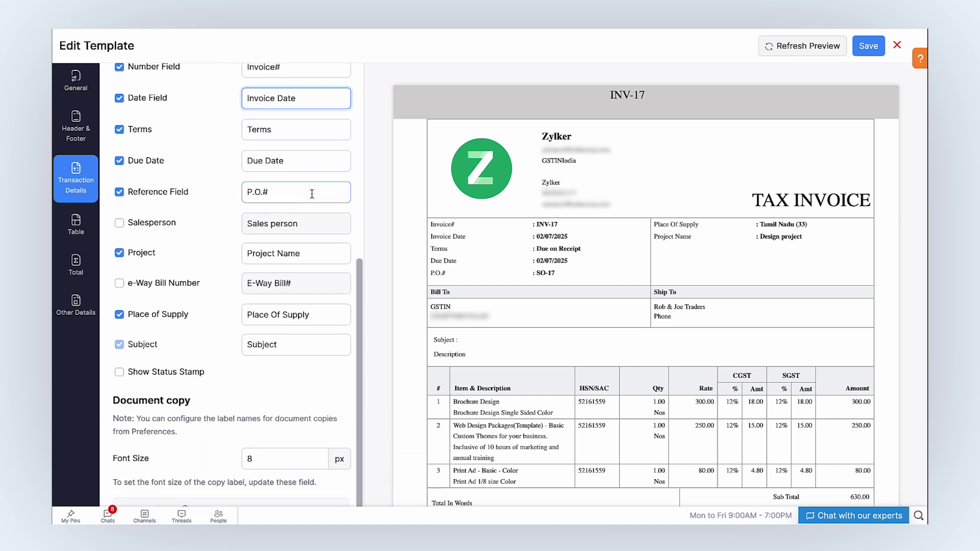
- Show the PAID status stamp and add 'Item Details Summary %InvoiceNumber%' attention text
click(179, 374)
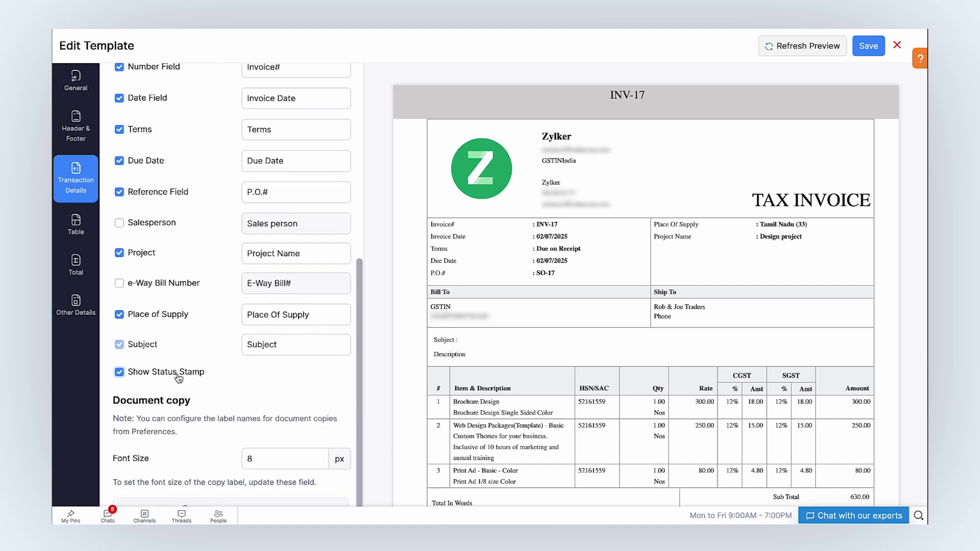
scroll(179, 378, down, 1)
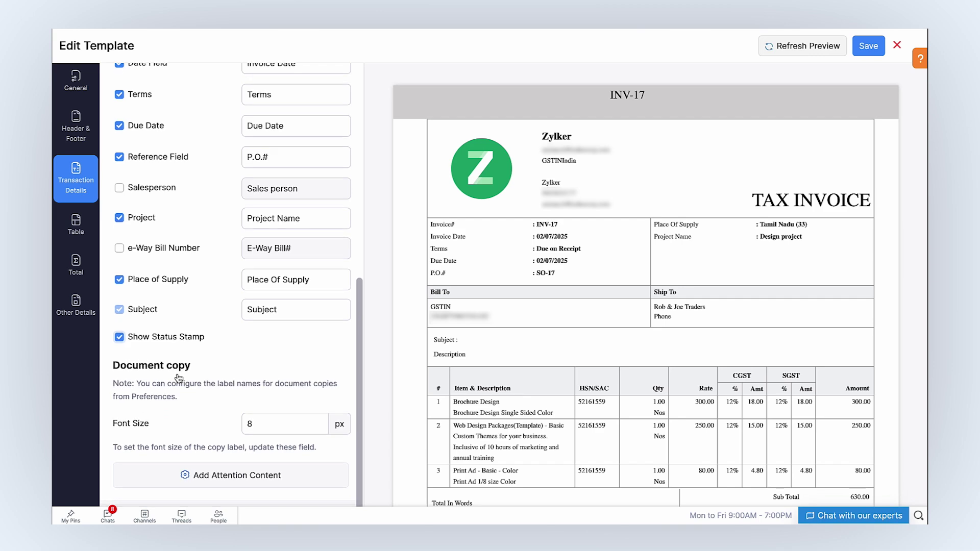
click(223, 477)
click(265, 136)
text(Item Details Summary %InvoiceNumber%)
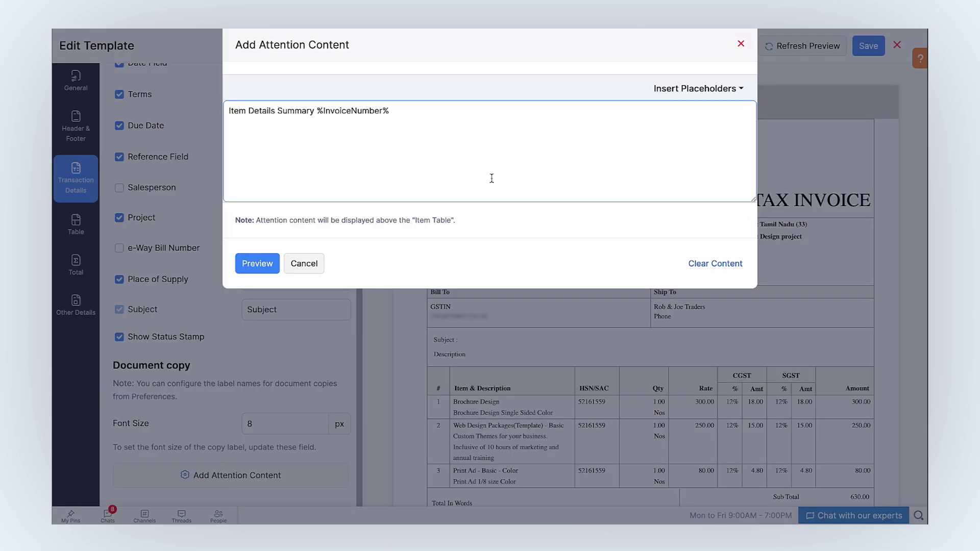
click(257, 262)
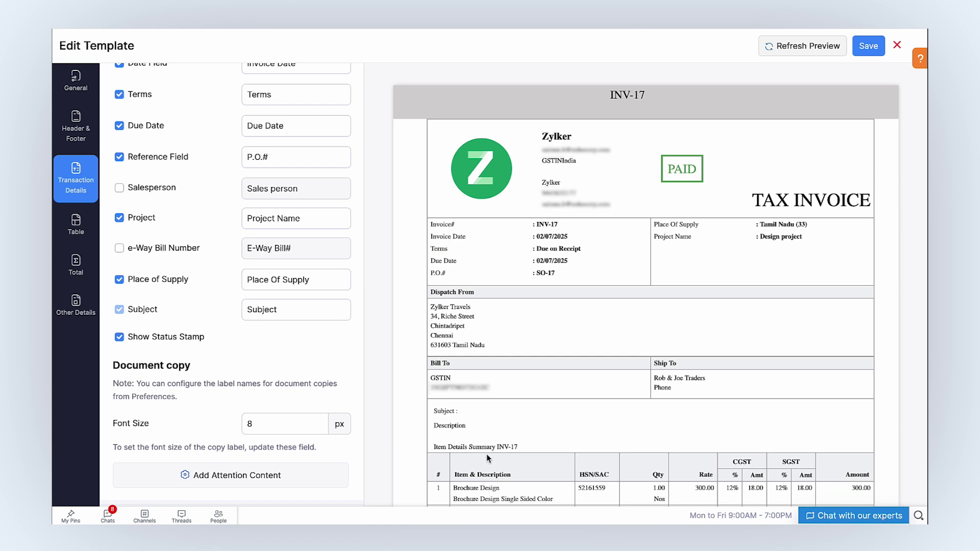
click(786, 48)
- In the item table settings, show kit items with their components and refresh the preview
click(84, 236)
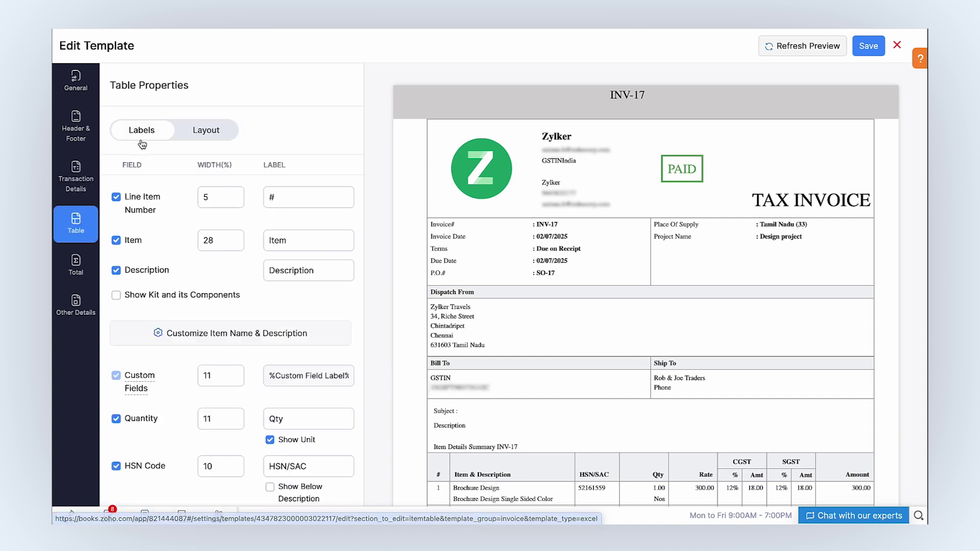
click(198, 138)
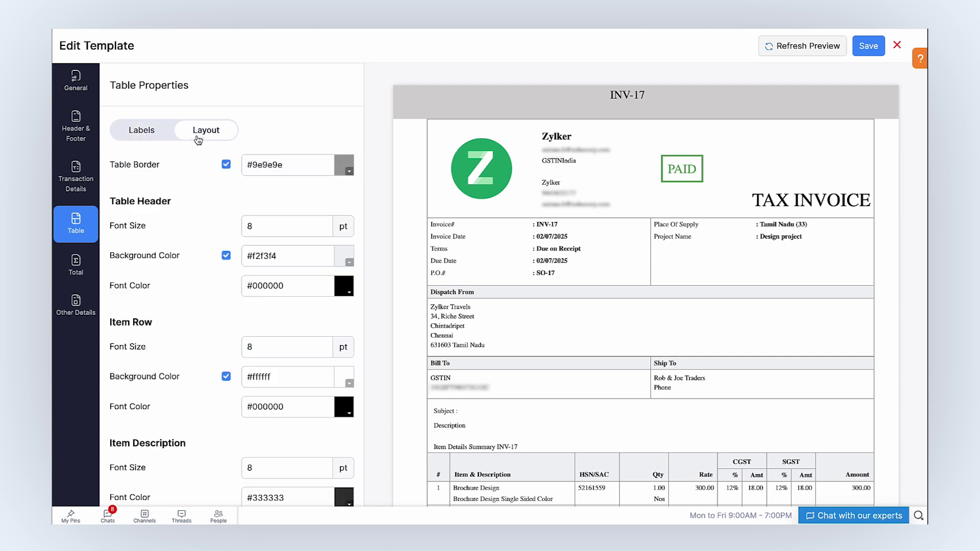
click(155, 135)
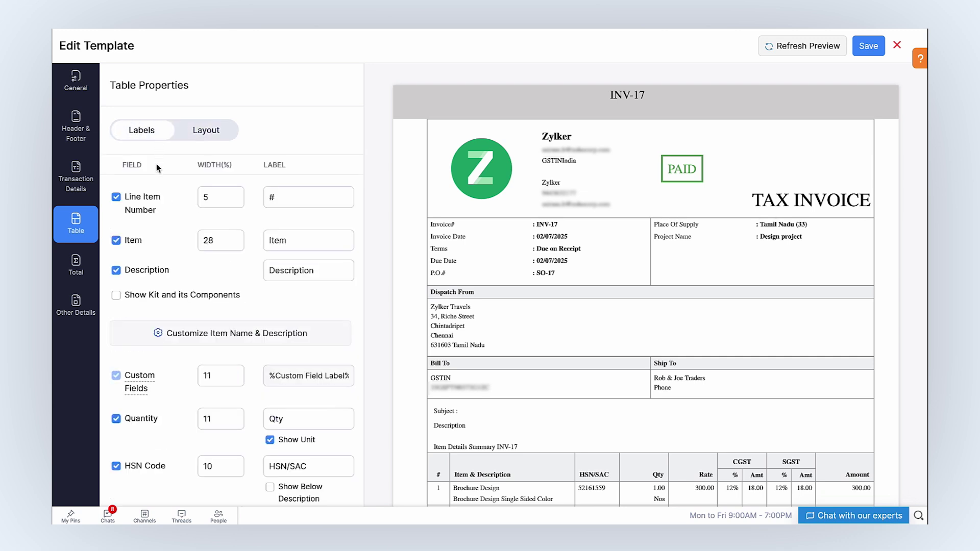
double_click(133, 241)
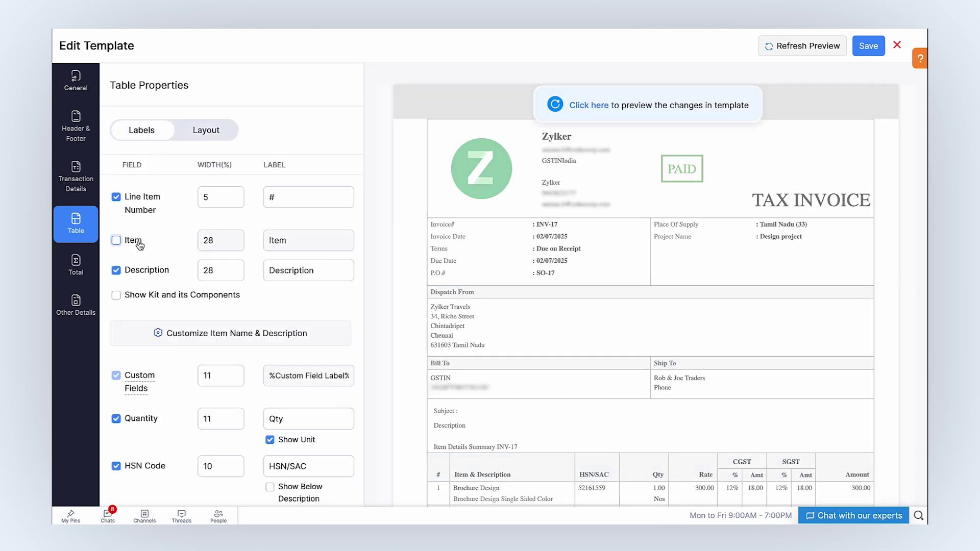
click(138, 296)
click(582, 109)
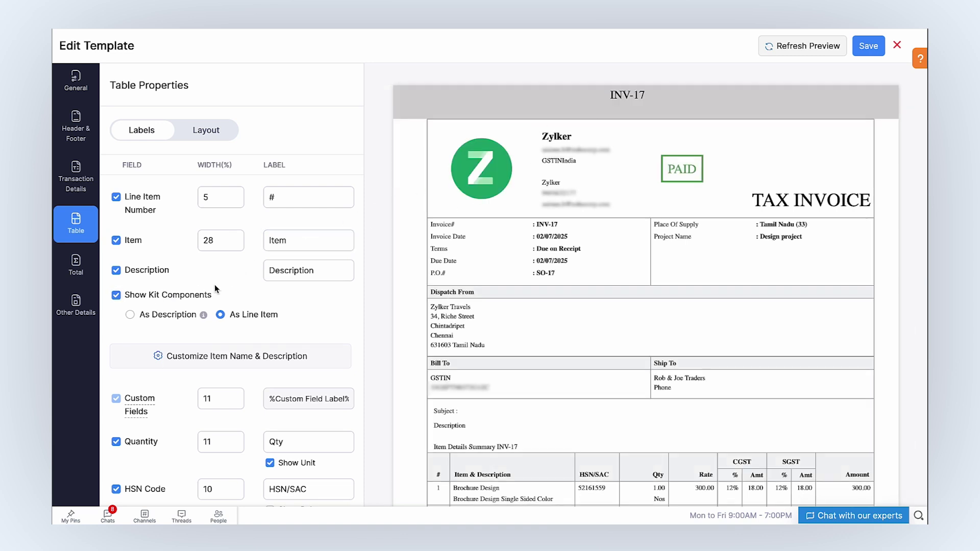
- Leave the item name and description format unchanged and bring up the table Layout styling
click(237, 358)
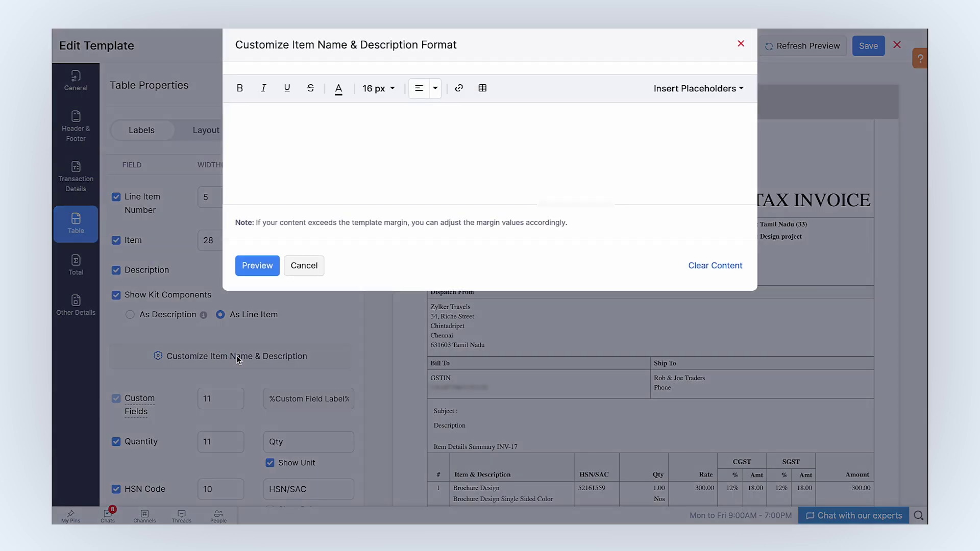
click(301, 268)
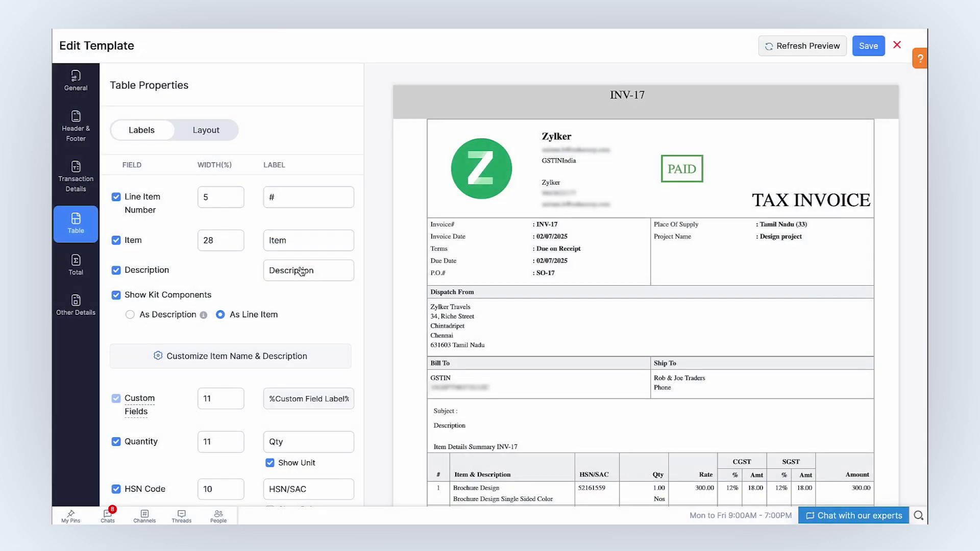
scroll(301, 268, down, 6)
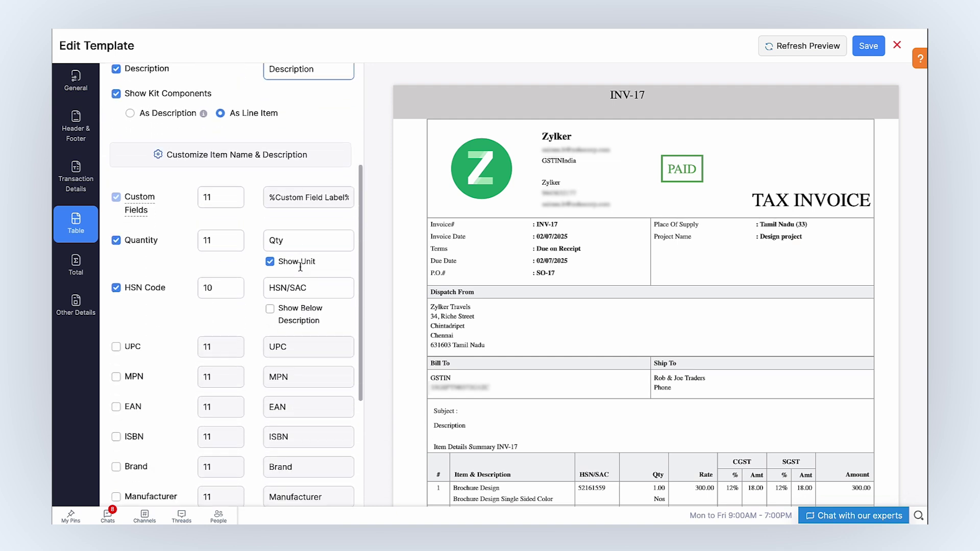
scroll(301, 267, down, 3)
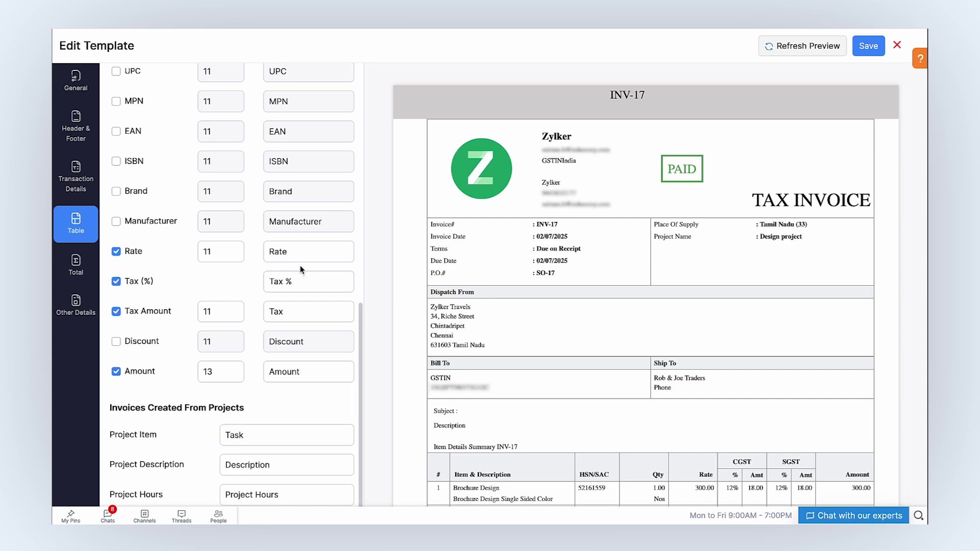
scroll(301, 269, up, 9)
click(219, 131)
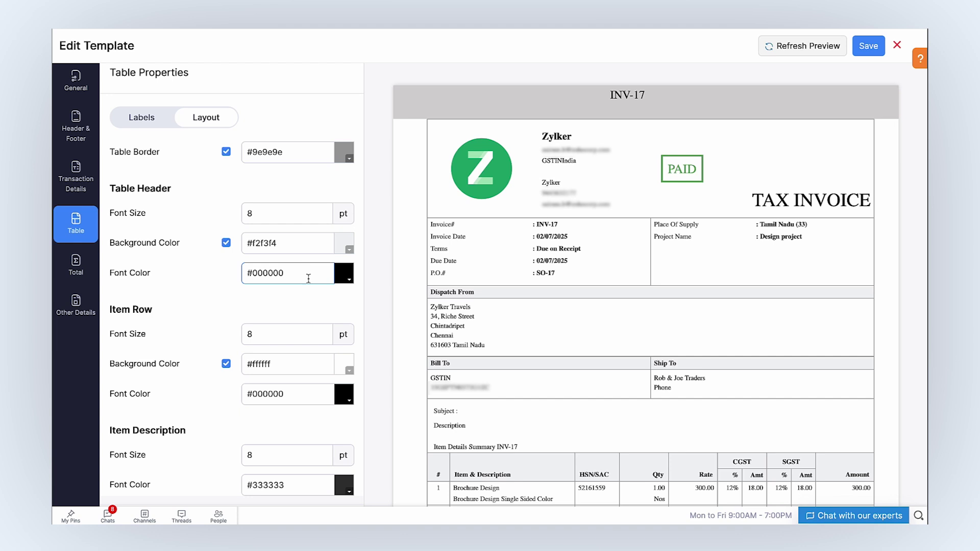
- Turn on Show Quantity in the Total section labels to display item and hour totals
click(86, 273)
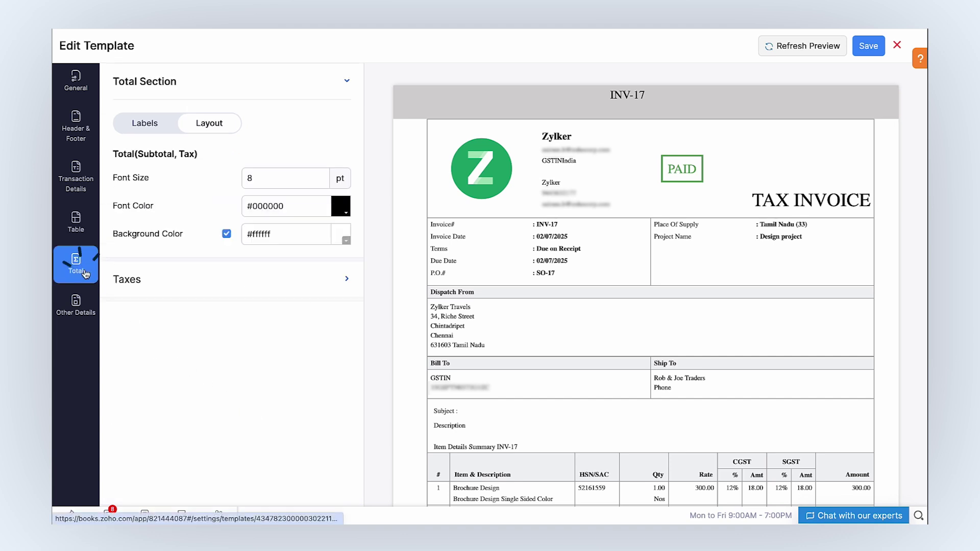
click(165, 124)
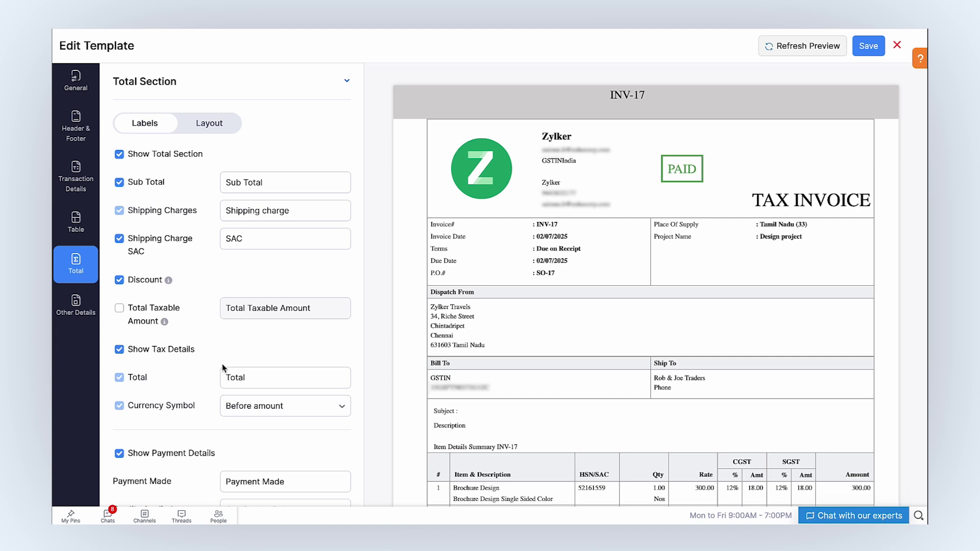
scroll(223, 367, down, 5)
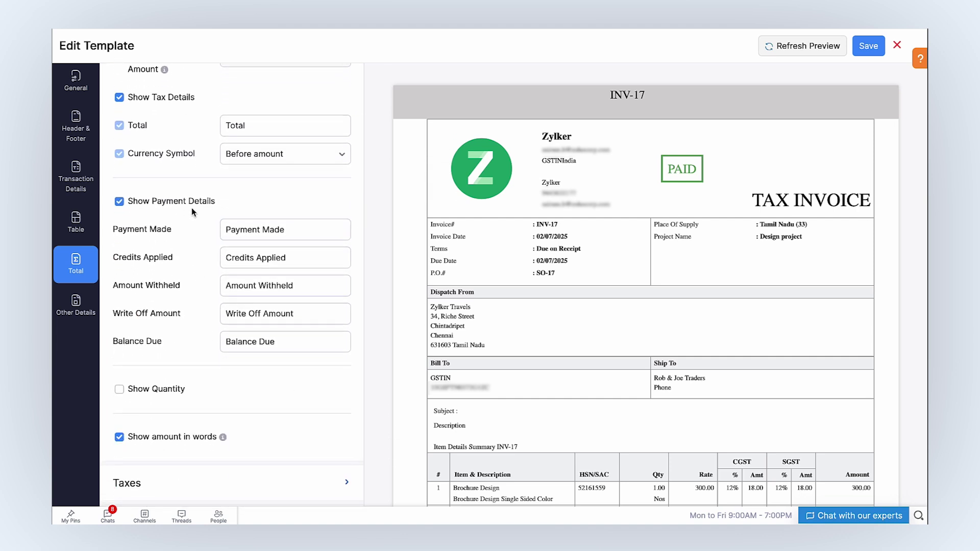
click(162, 393)
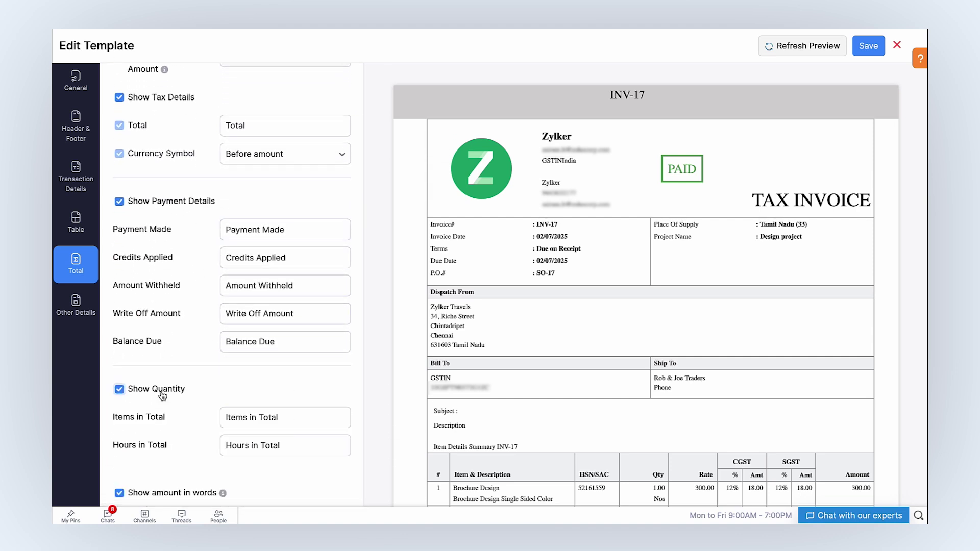
scroll(158, 388, down, 1)
scroll(161, 394, up, 5)
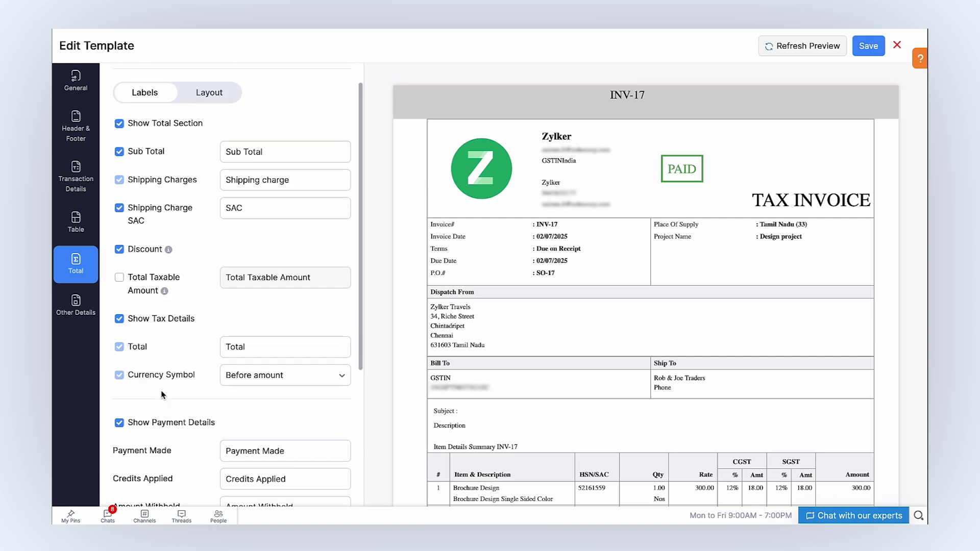
- Review the Total section's layout and tax display options
click(209, 126)
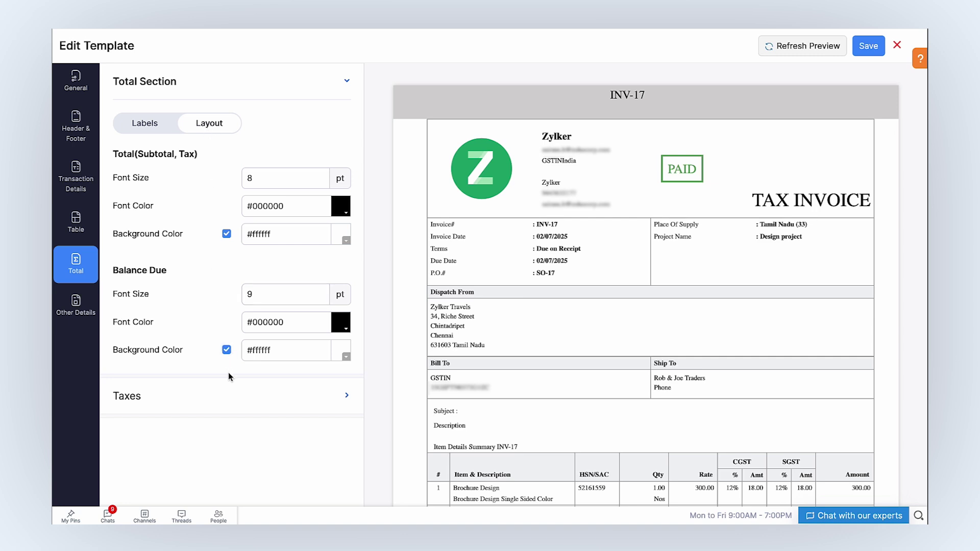
click(227, 398)
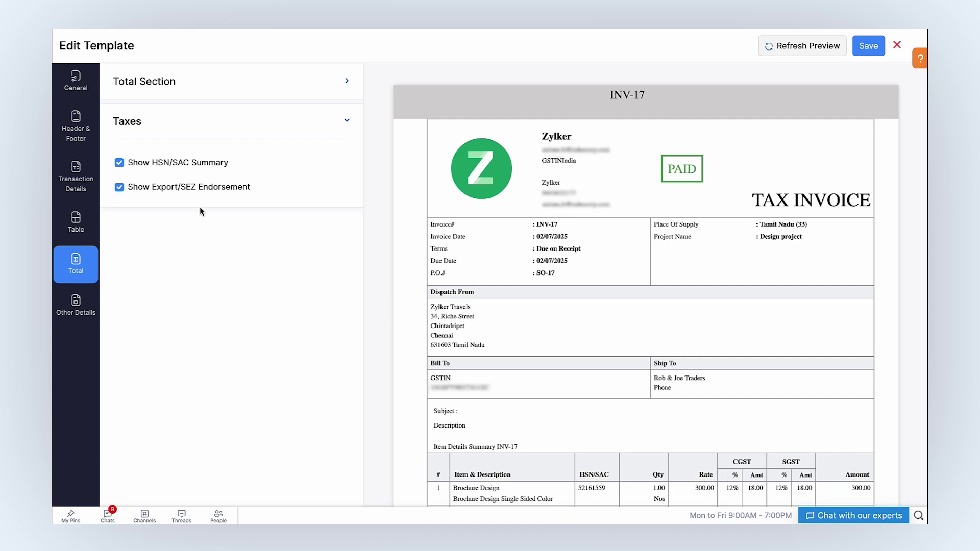
click(94, 303)
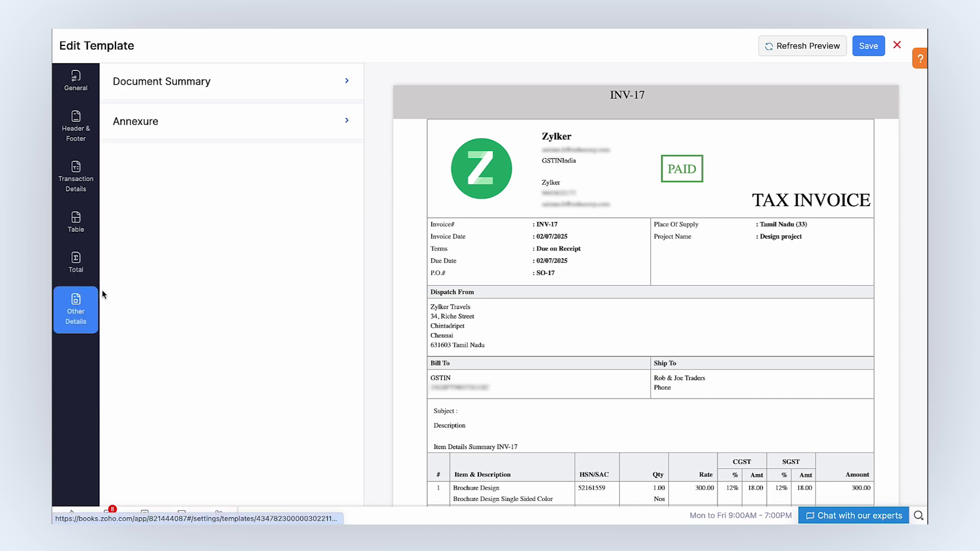
- Add the bank details to the Document Summary payment options and turn on Show Invoice QR Code
click(298, 95)
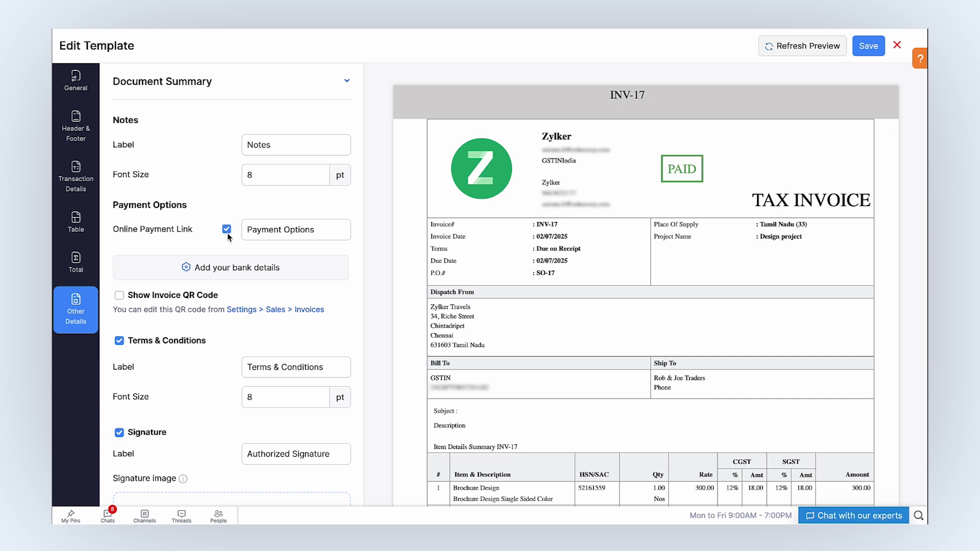
click(247, 274)
click(247, 275)
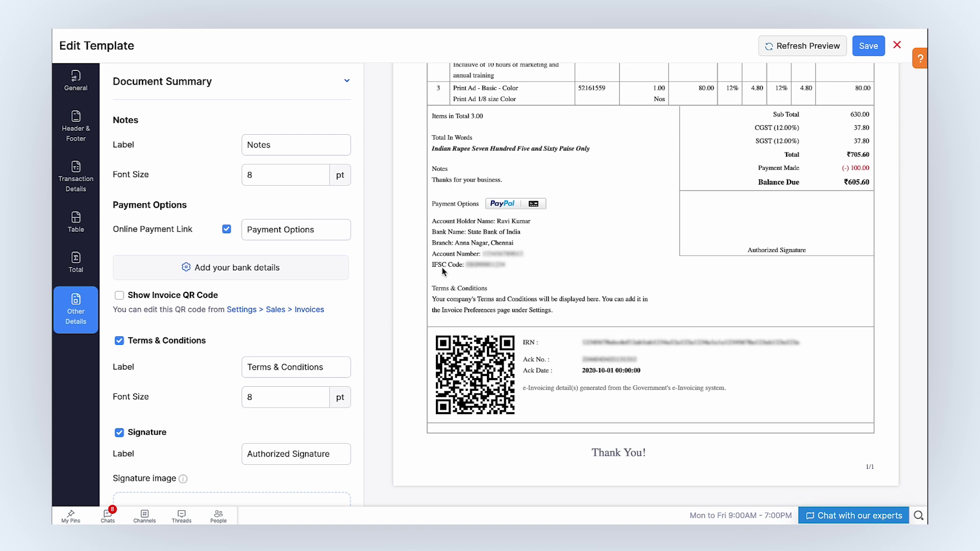
click(214, 301)
scroll(222, 367, down, 3)
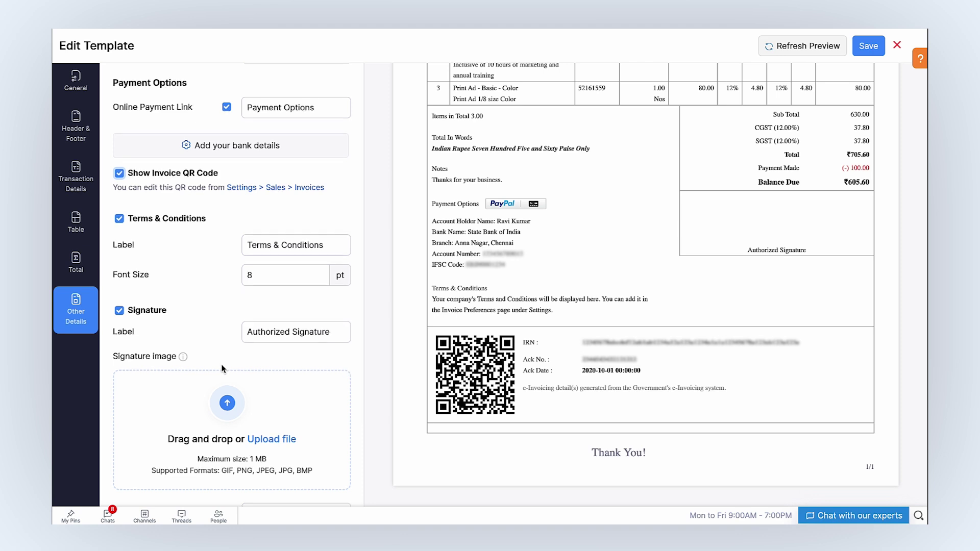
scroll(223, 368, down, 2)
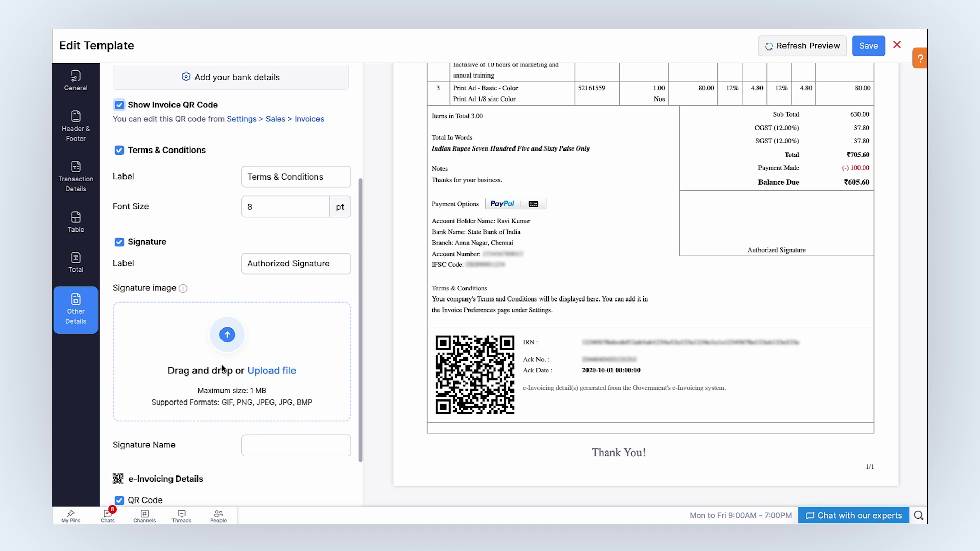
- Upload Signature.png as the signature image and enter the signer's name
scroll(223, 368, down, 1)
click(267, 333)
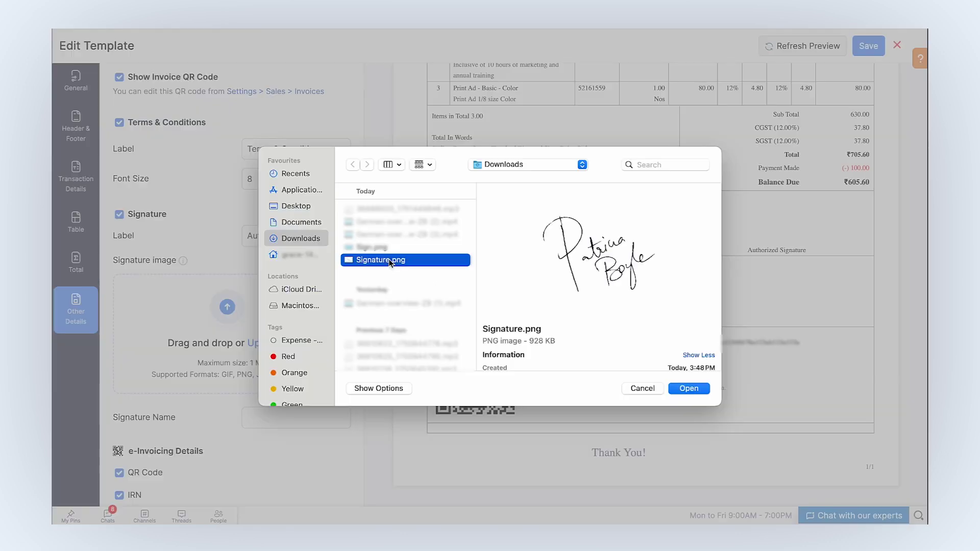
click(692, 391)
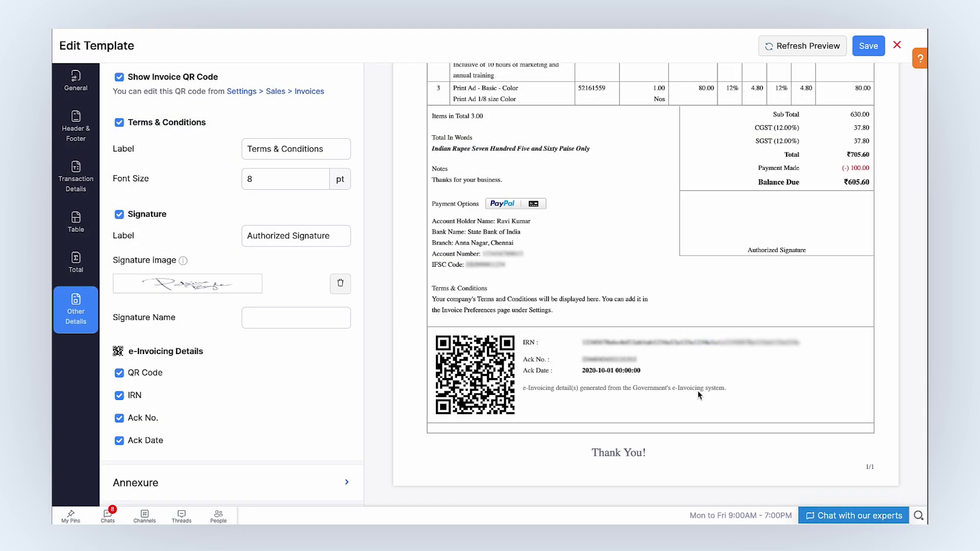
click(296, 318)
text(Patricia)
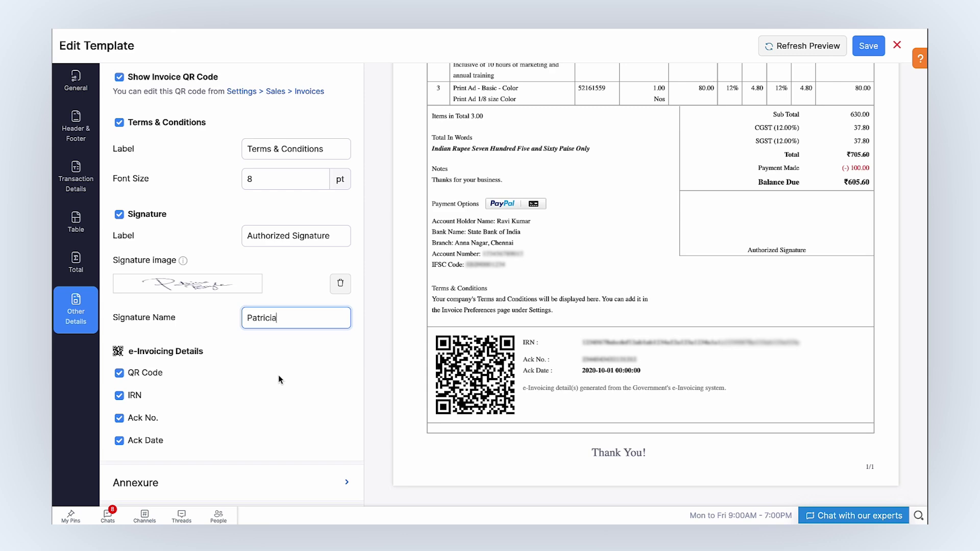
- Leave the annexure content empty and save the customized invoice template
click(219, 484)
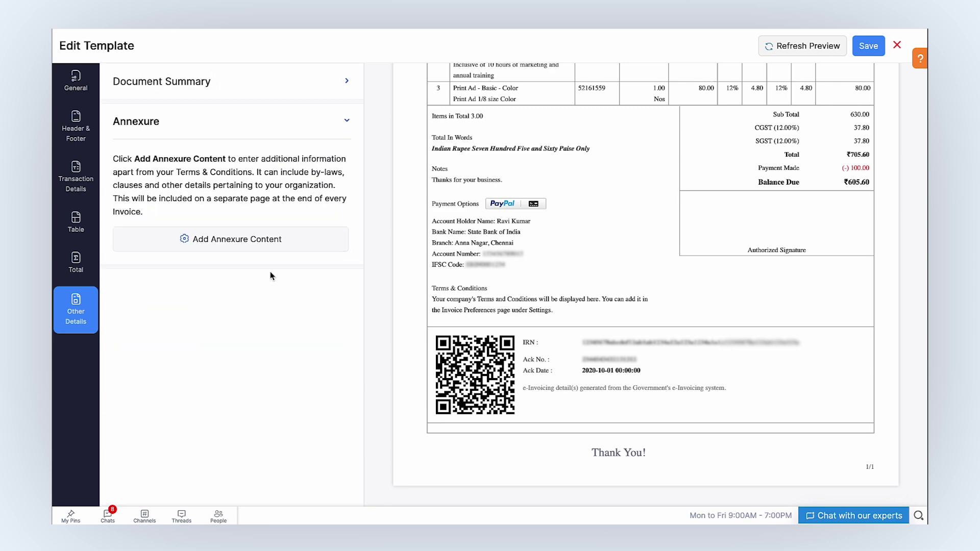
click(283, 256)
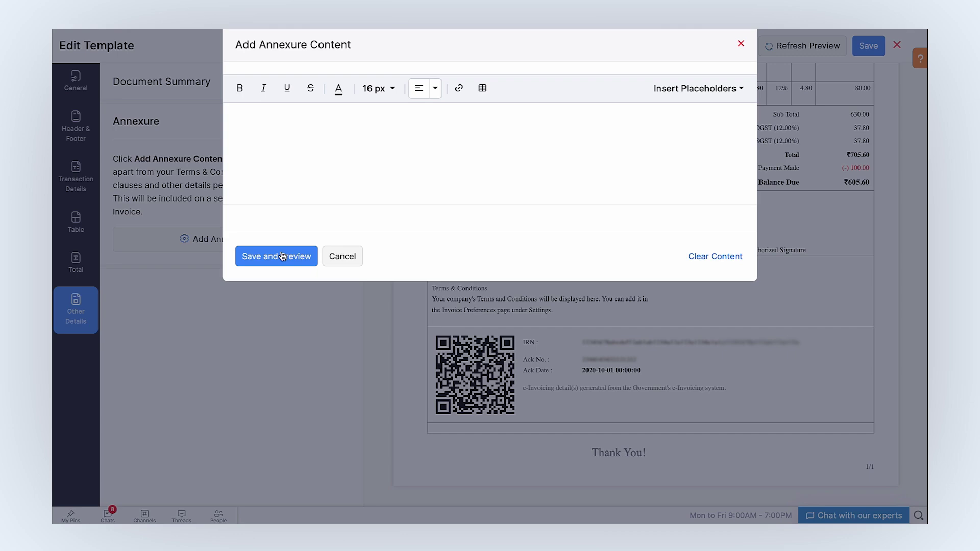
click(334, 257)
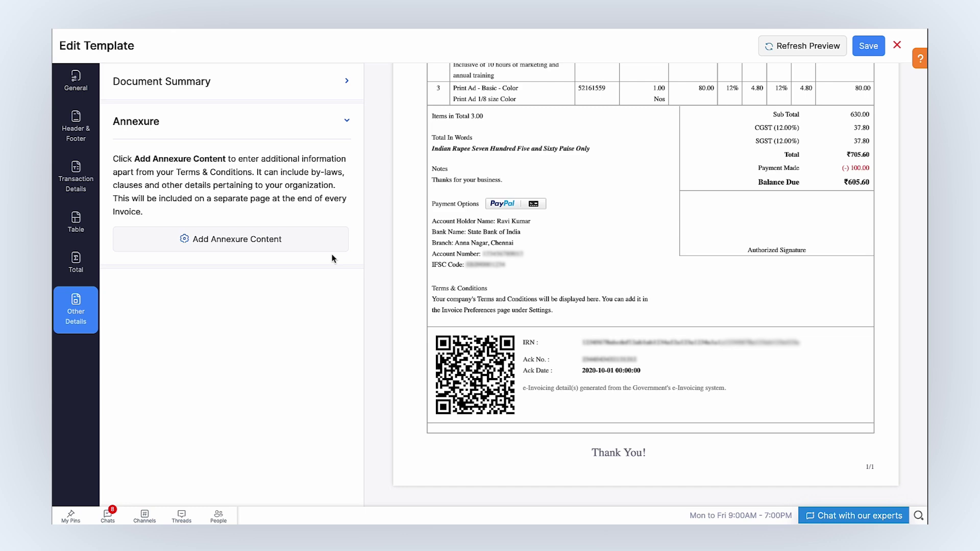
click(868, 46)
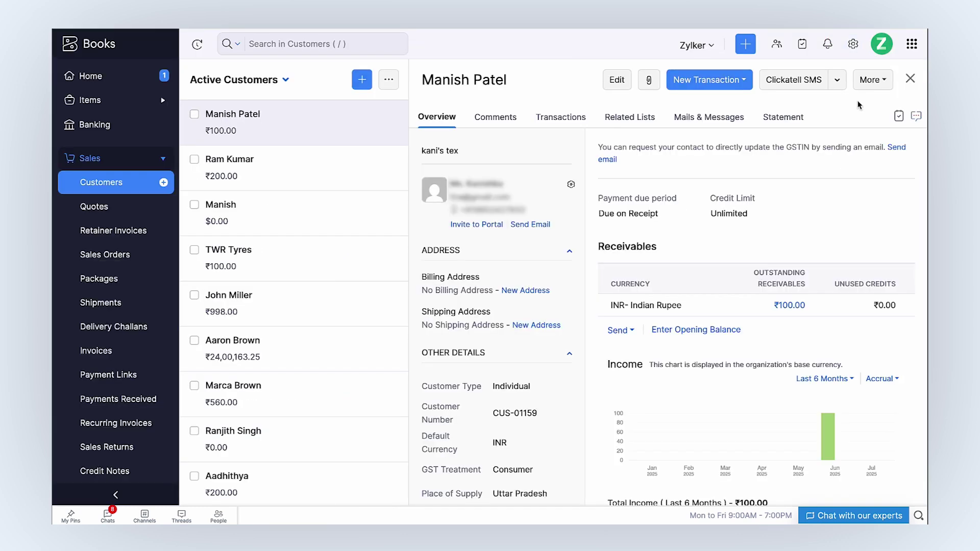
- Set the customer's associated invoice template to Spreadsheet Template (Invoices) via More > Associate Templates
click(873, 82)
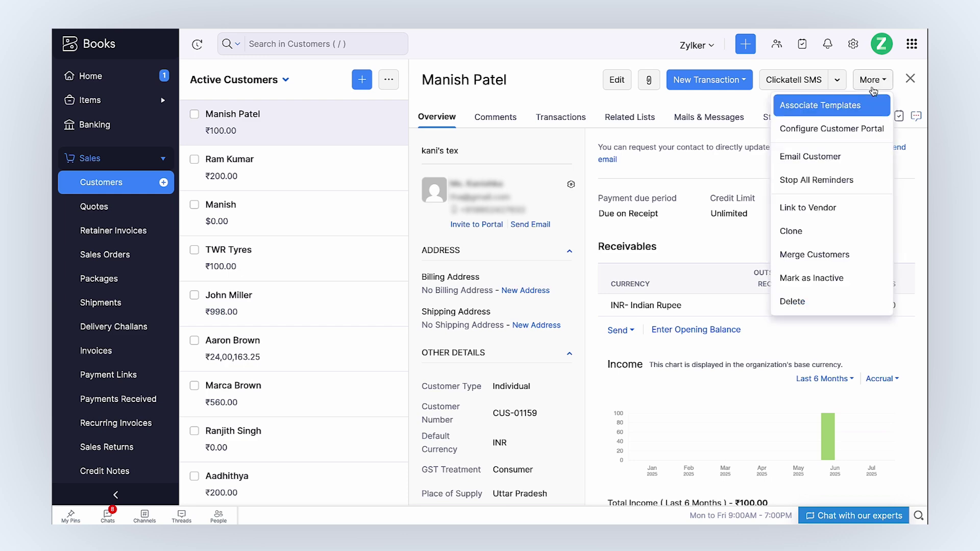
click(845, 112)
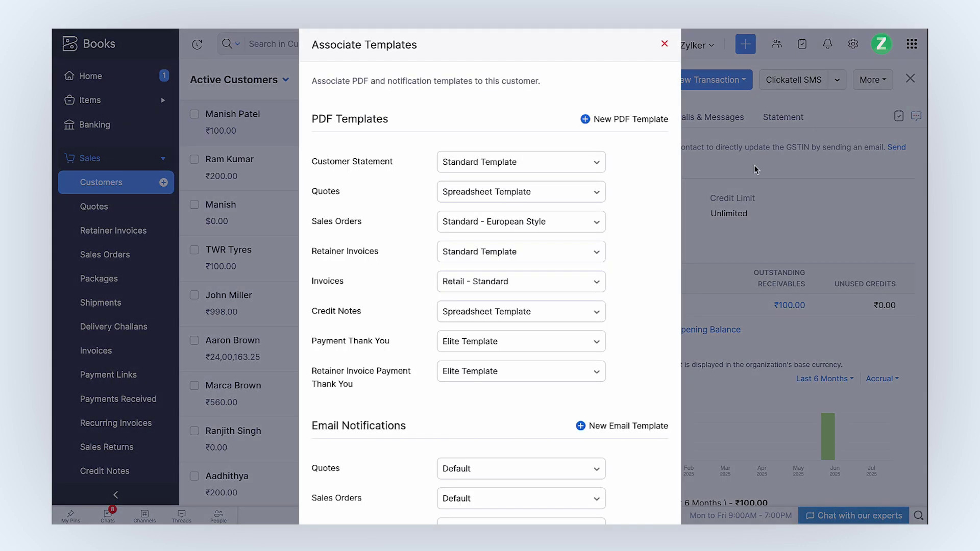
click(556, 278)
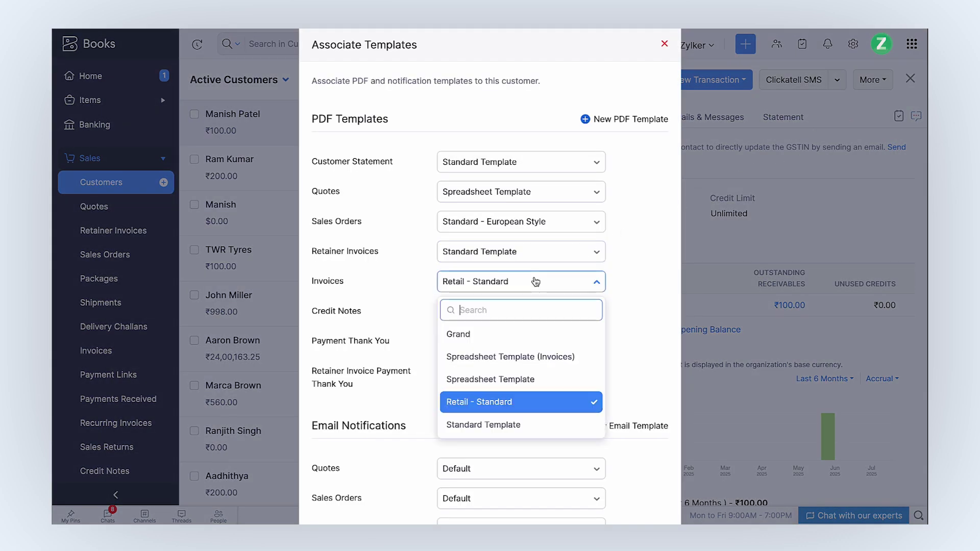
click(520, 358)
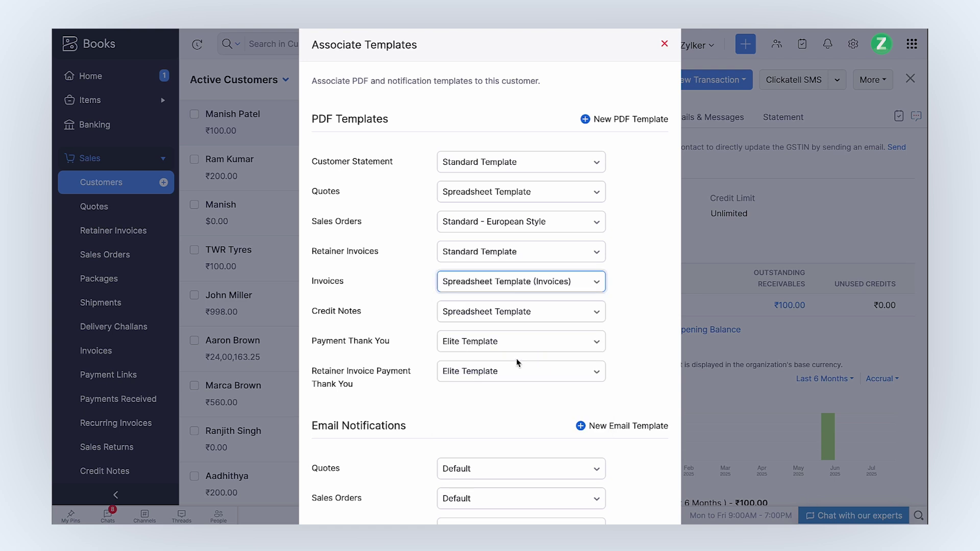